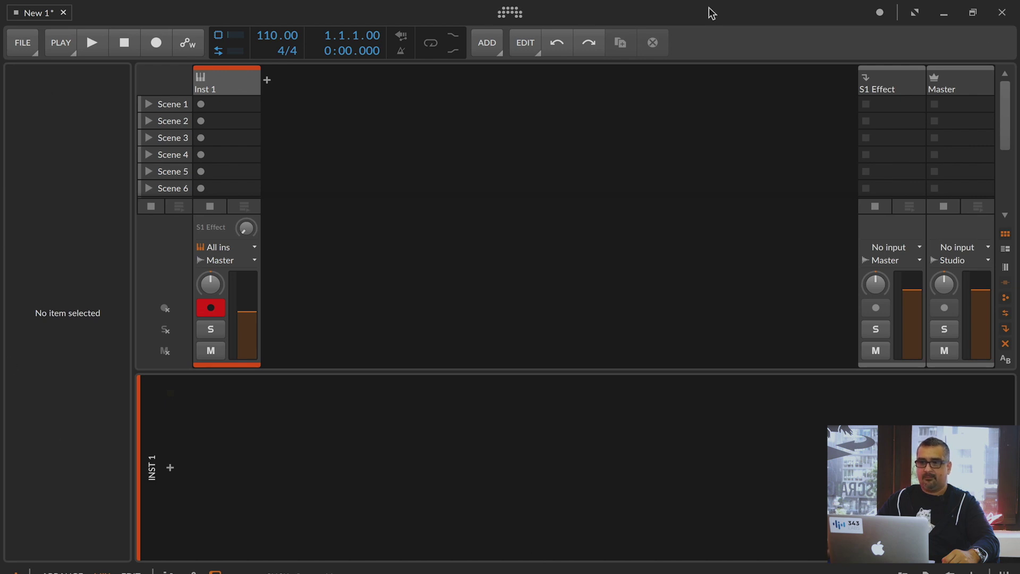
# Search the device browser for 'POL' and insert Poly Grid on the instrument track
pyautogui.click(170, 467)
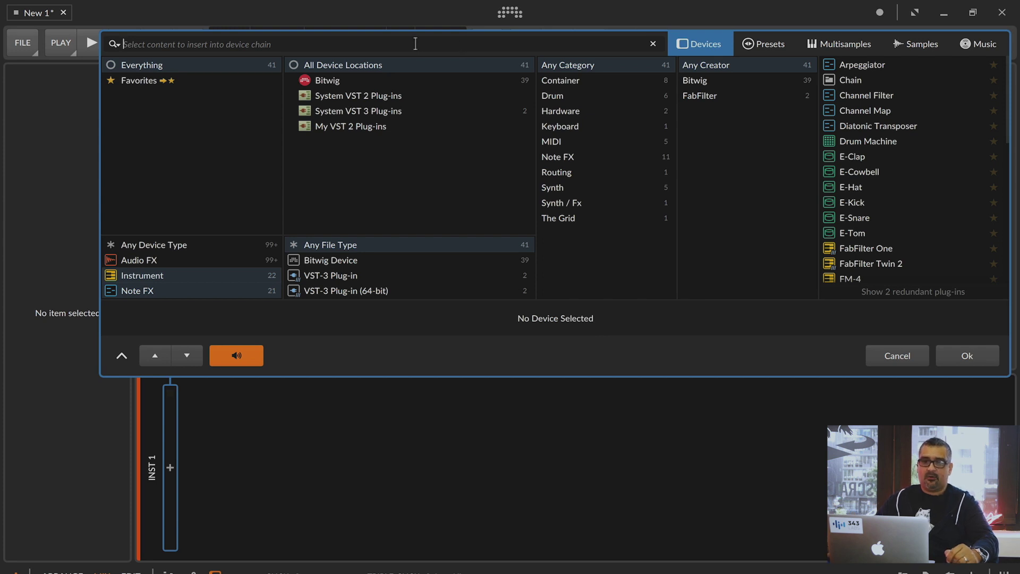
pyautogui.write('POLY')
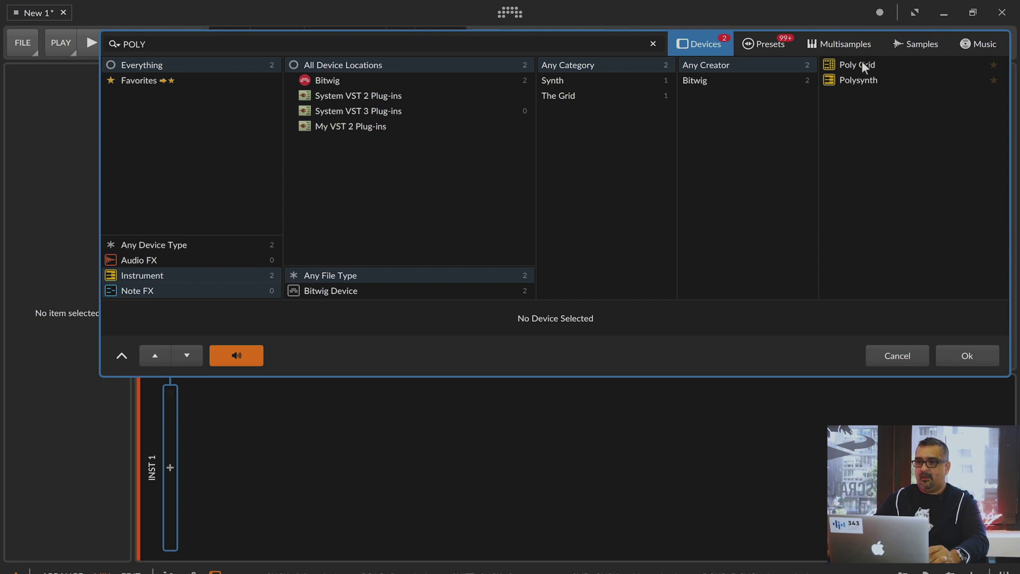
pyautogui.doubleClick(862, 64)
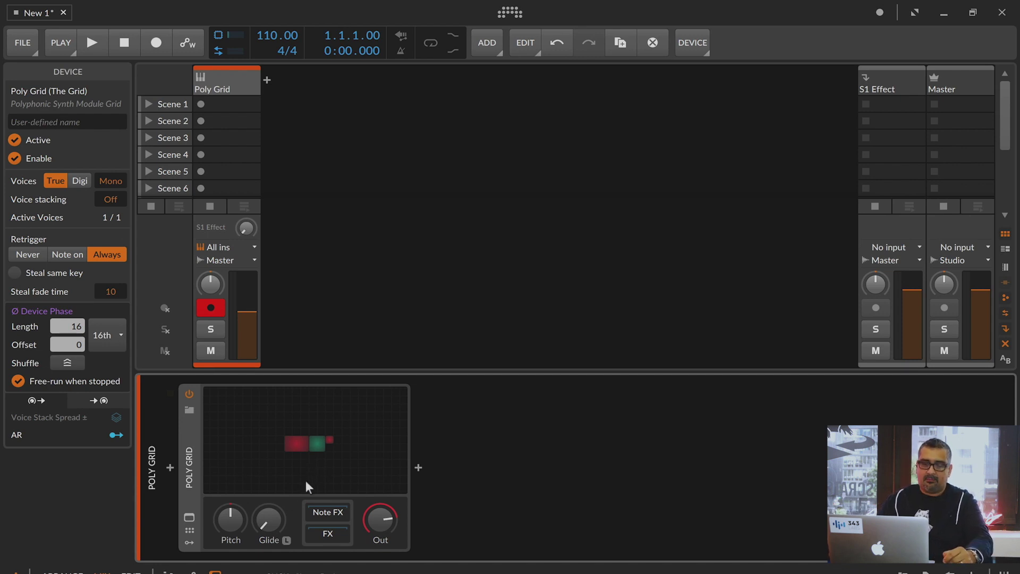
# Open the Poly Grid editor and inspect the default Triangle, AR and Audio Out modules
pyautogui.doubleClick(305, 438)
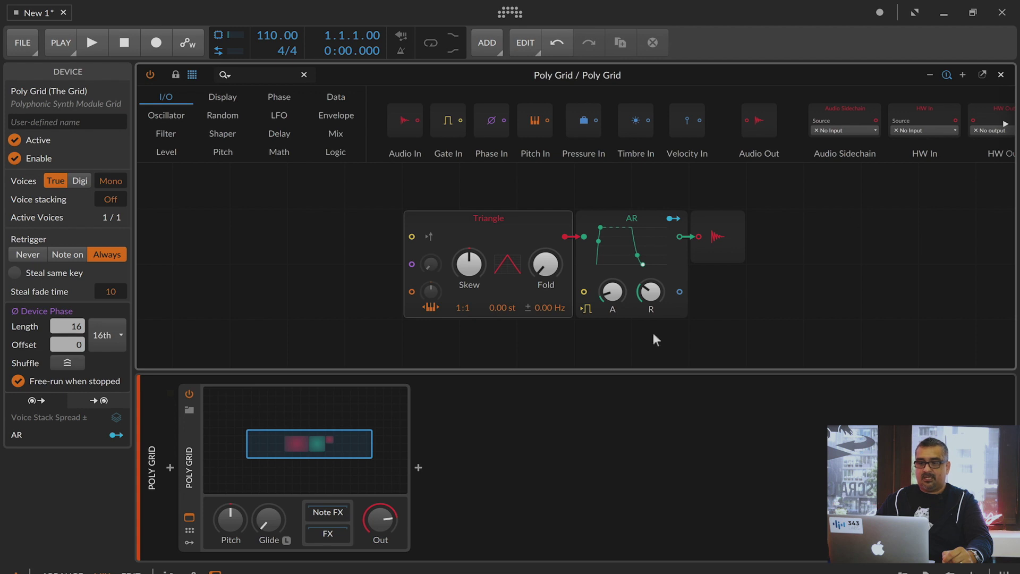
pyautogui.click(484, 223)
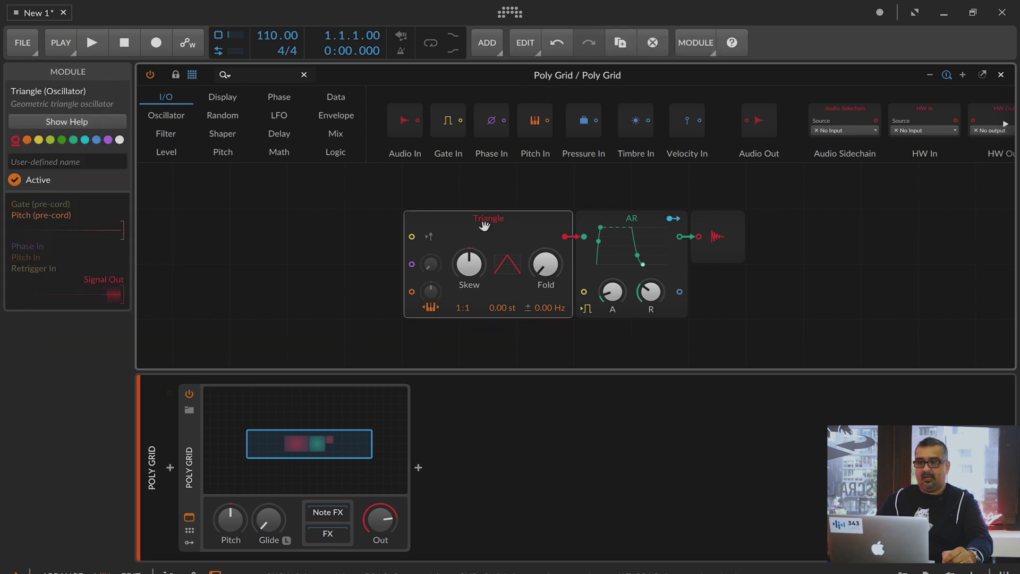
pyautogui.click(624, 222)
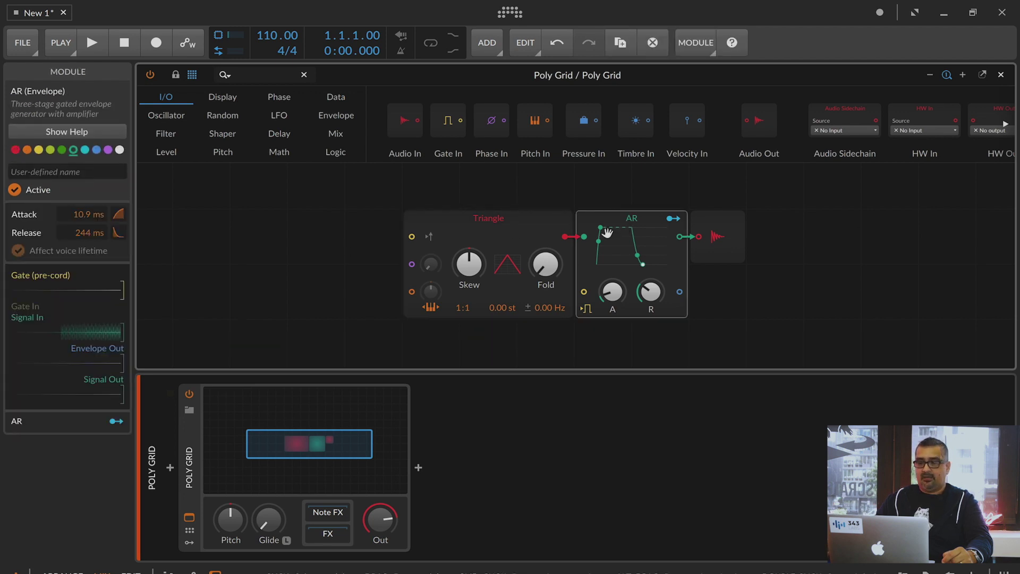
pyautogui.click(715, 235)
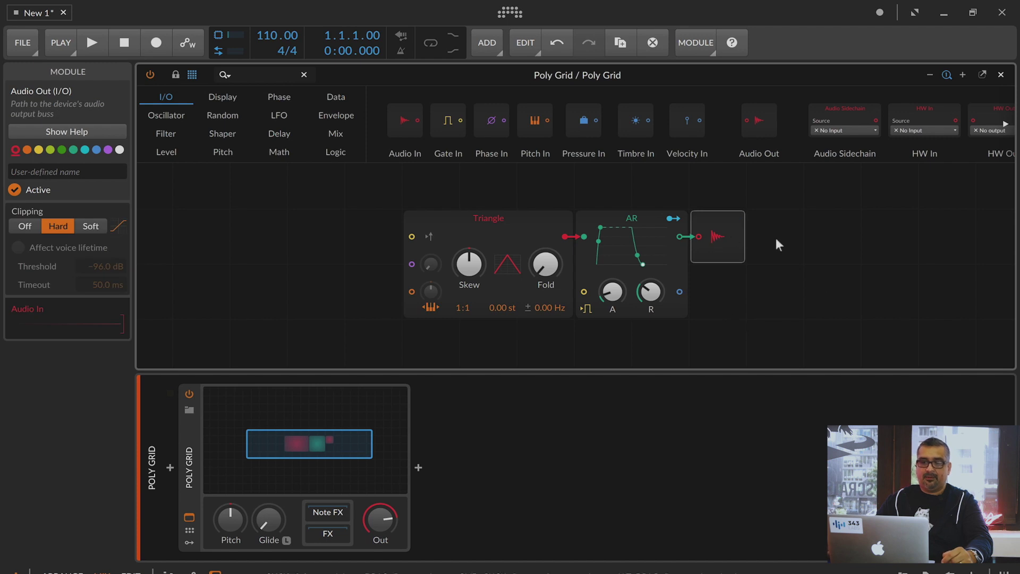
pyautogui.click(490, 220)
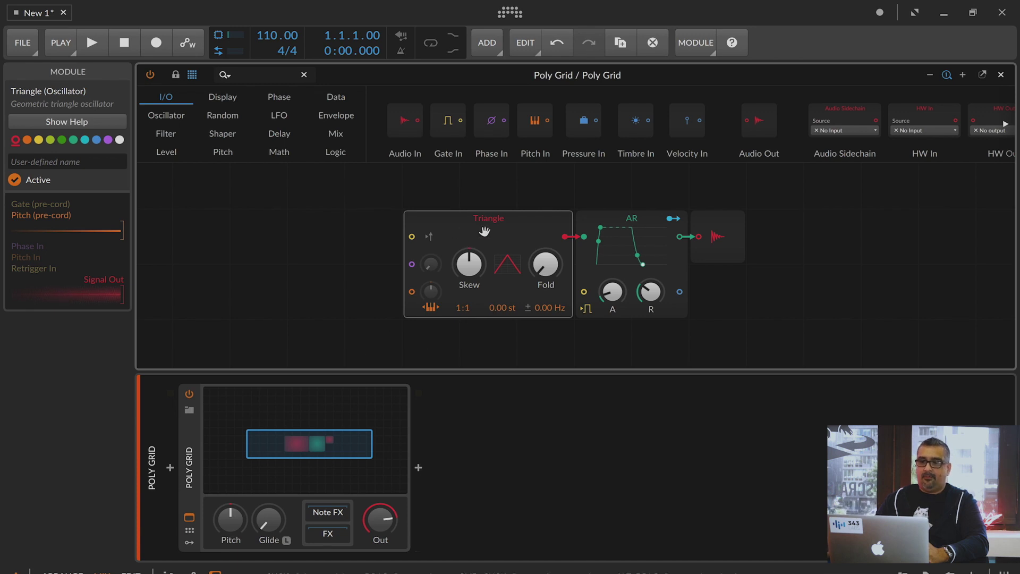
# Delete the three default modules and browse the Data, Display and Phase module categories
pyautogui.moveTo(838, 223); pyautogui.dragTo(324, 327)
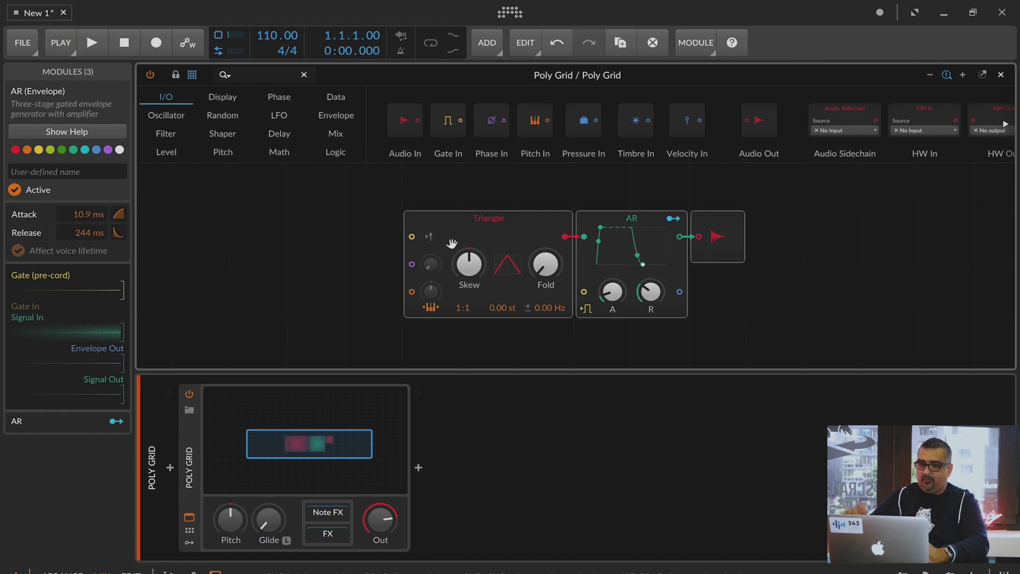
pyautogui.press('Delete')
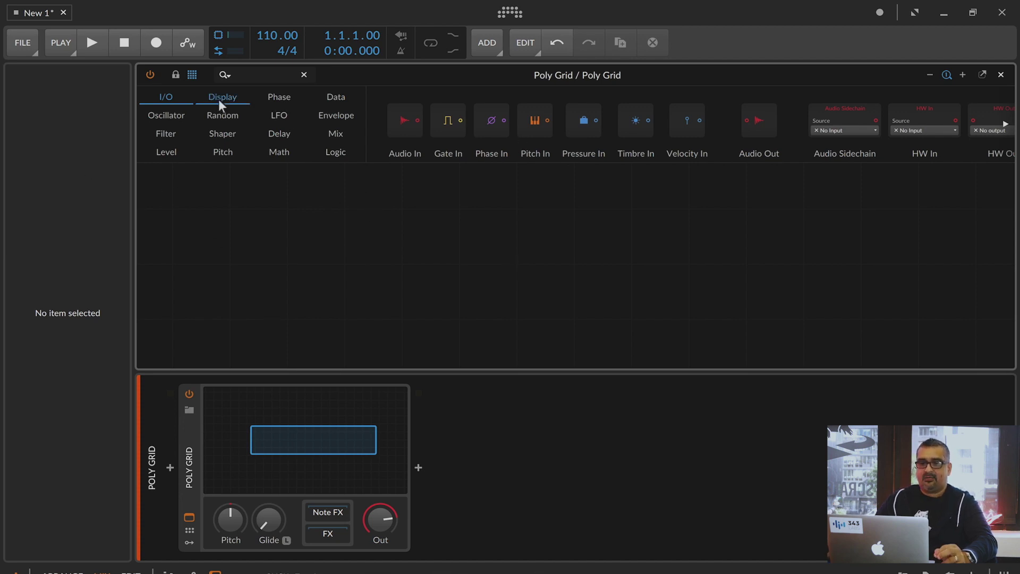
pyautogui.click(337, 96)
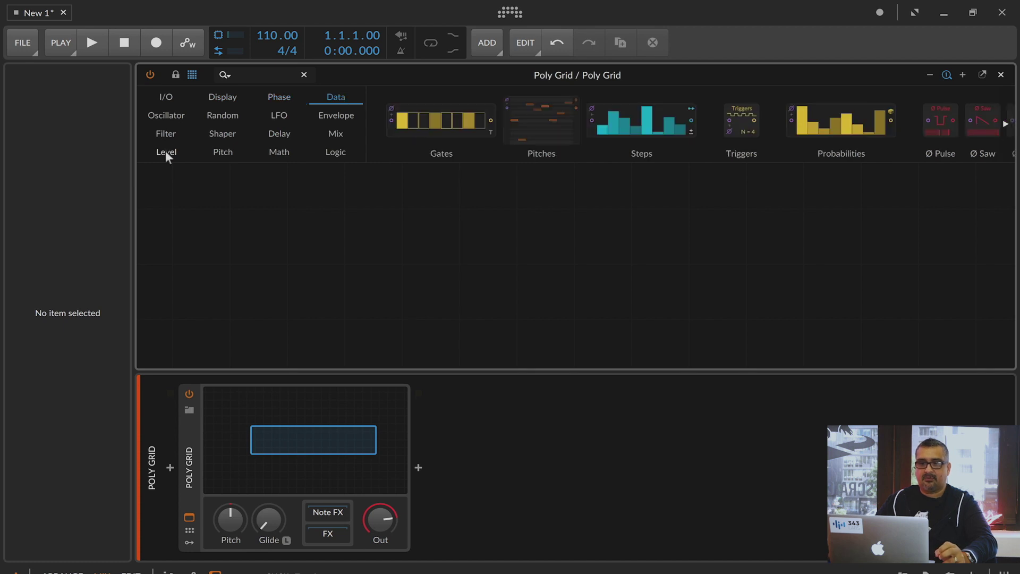
pyautogui.click(164, 97)
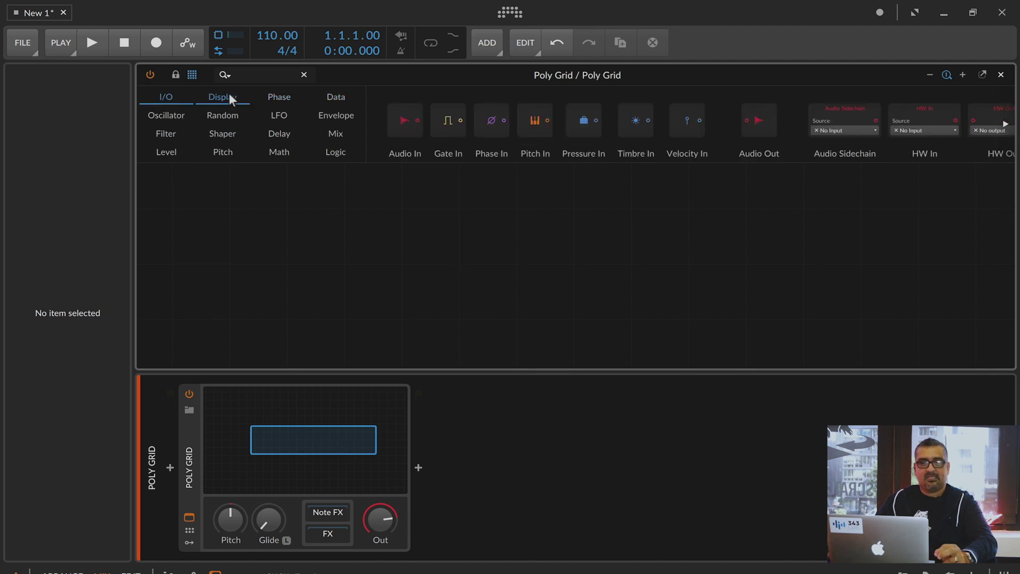
pyautogui.click(228, 95)
pyautogui.click(279, 97)
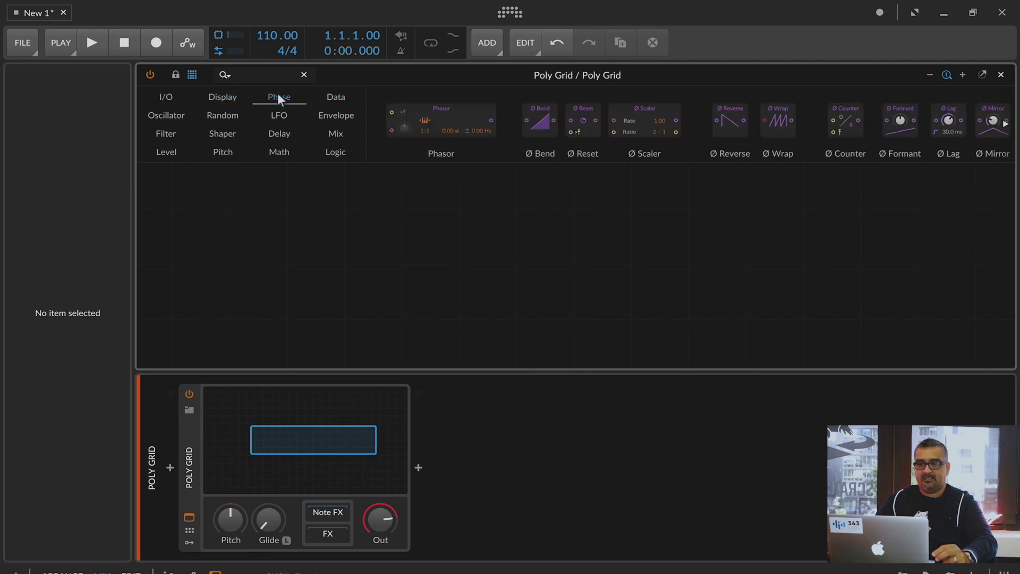
pyautogui.click(333, 97)
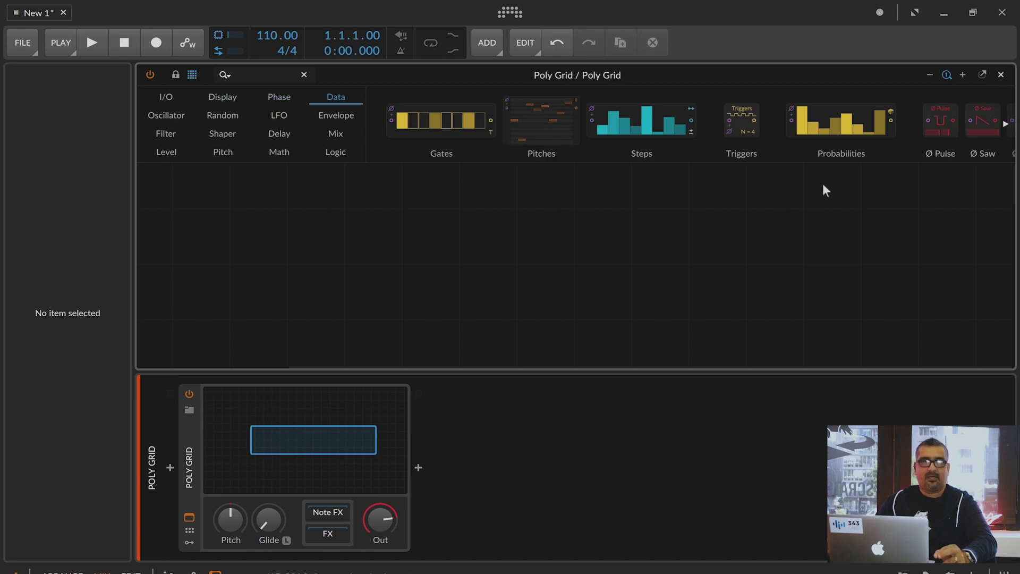
# Browse the Oscillator, Random, LFO and Envelope categories, then drop a Sine oscillator into the grid
pyautogui.click(177, 114)
pyautogui.click(220, 115)
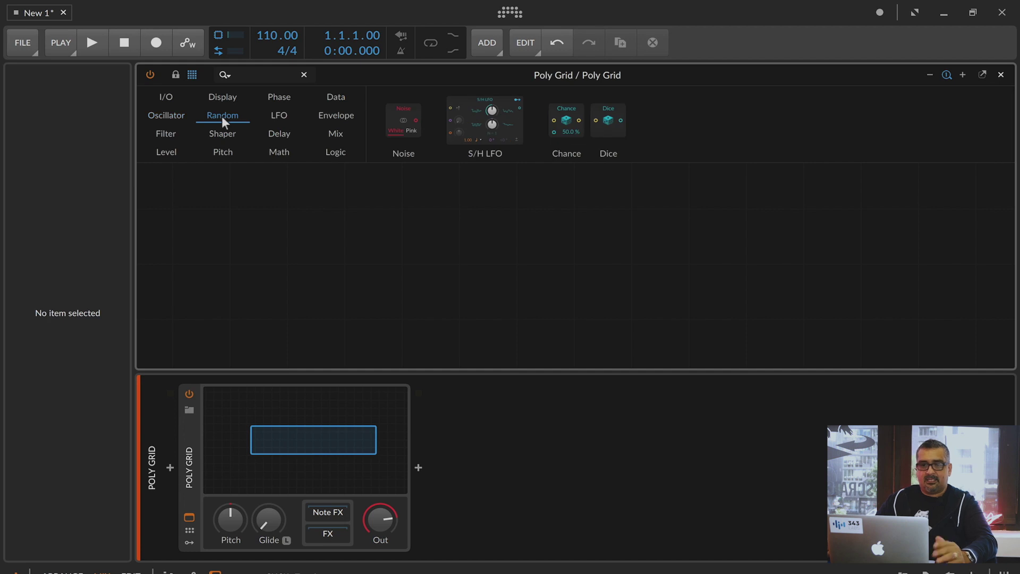
pyautogui.click(278, 115)
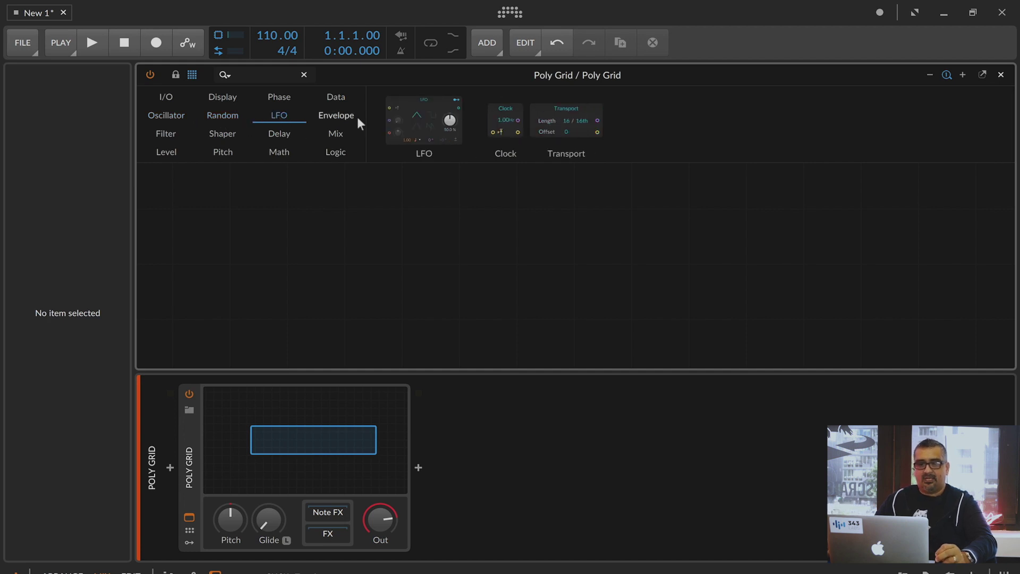
pyautogui.click(339, 120)
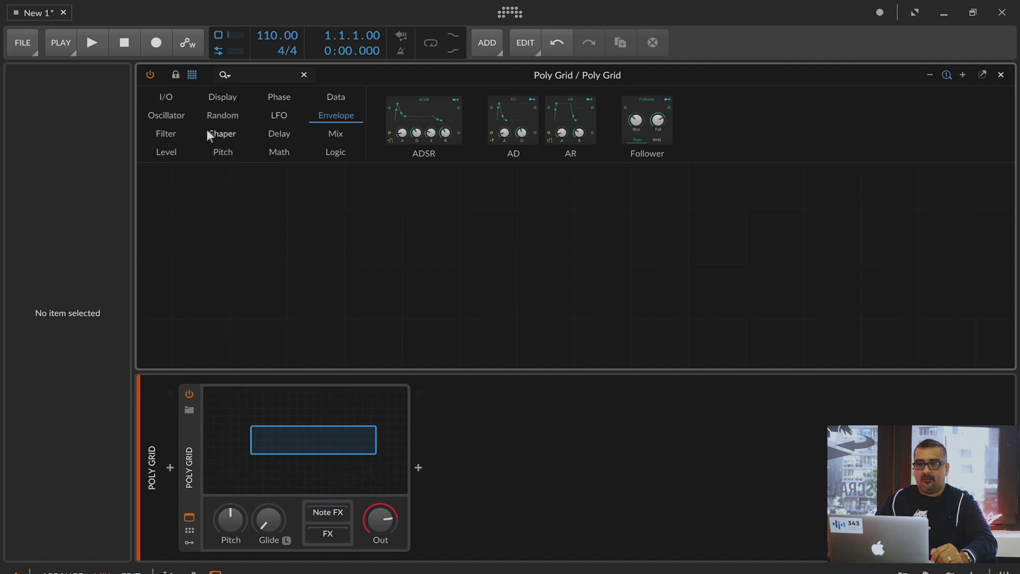
pyautogui.click(179, 117)
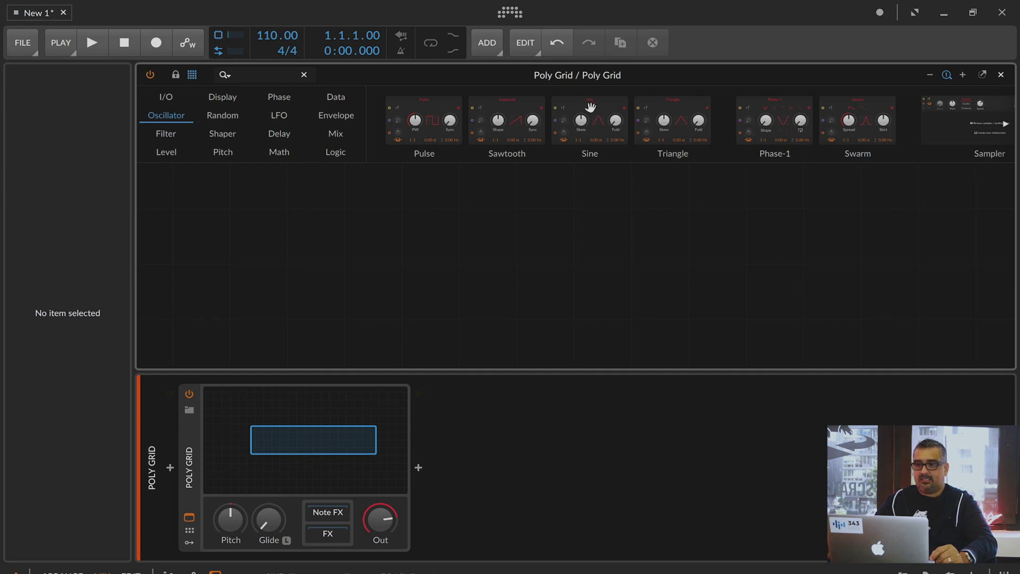
pyautogui.moveTo(592, 108); pyautogui.dragTo(390, 266)
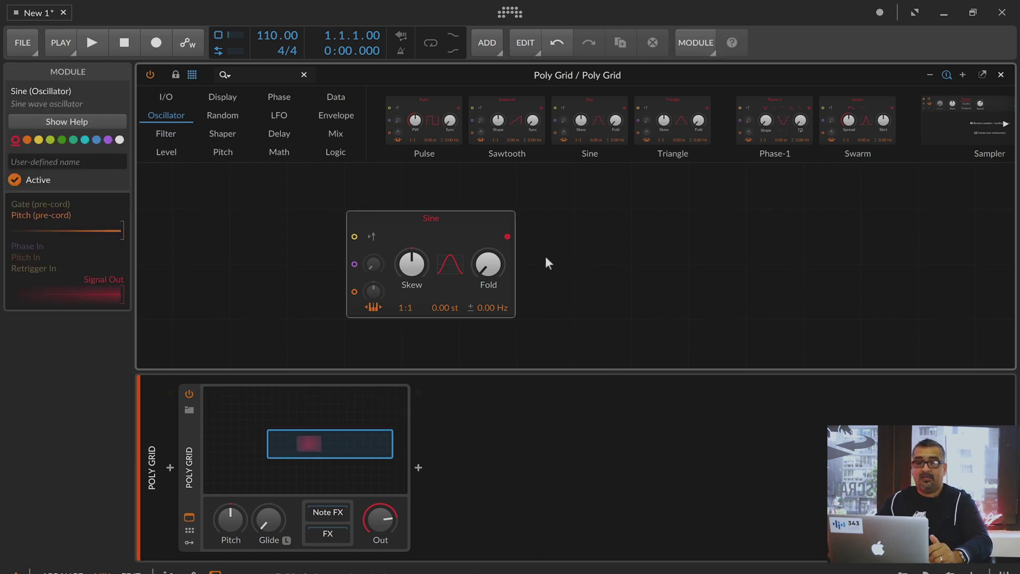
# Drop an Audio Out module to the right of the Sine oscillator
pyautogui.scroll(5, 900, 165)
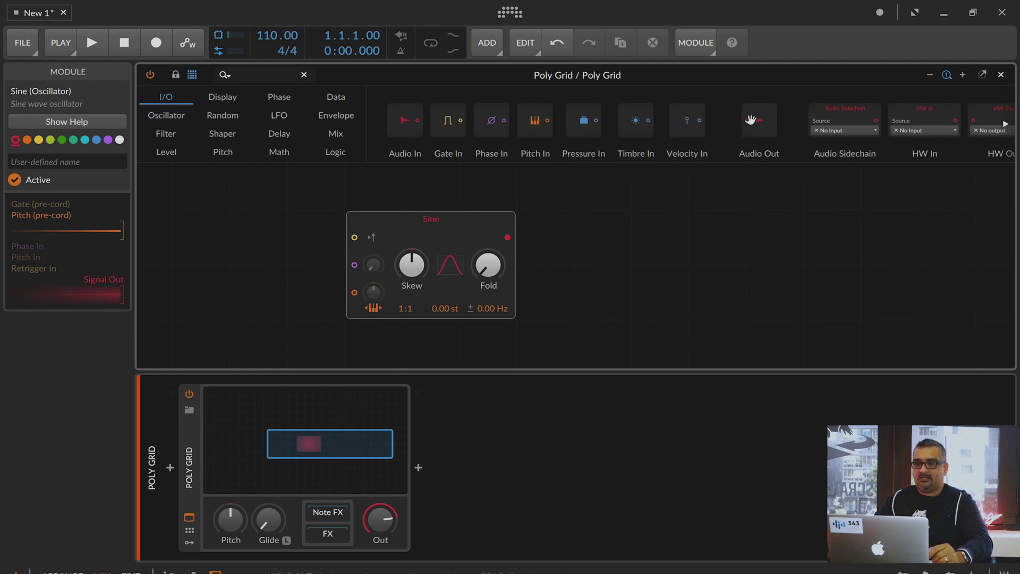
pyautogui.moveTo(762, 119); pyautogui.dragTo(661, 237)
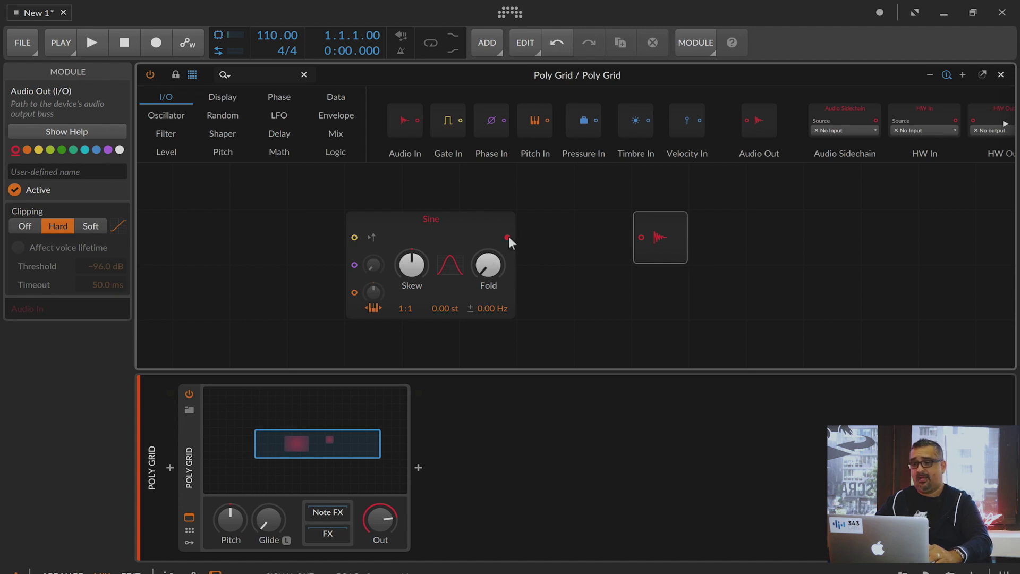
# Cable the Sine to Audio Out, then disconnect and delete that Audio Out module
pyautogui.moveTo(507, 237); pyautogui.dragTo(642, 237)
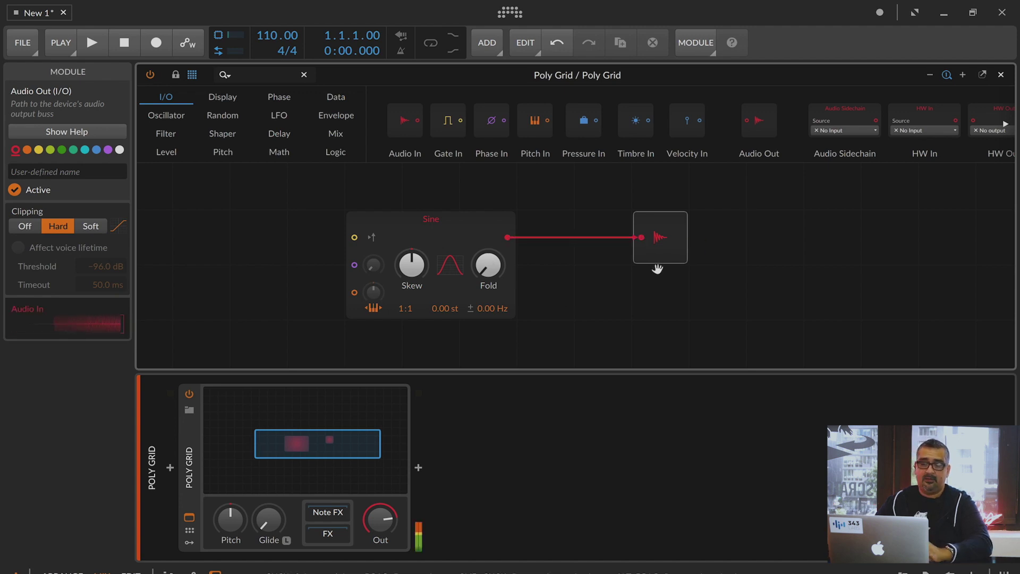
pyautogui.doubleClick(508, 238)
pyautogui.click(651, 225)
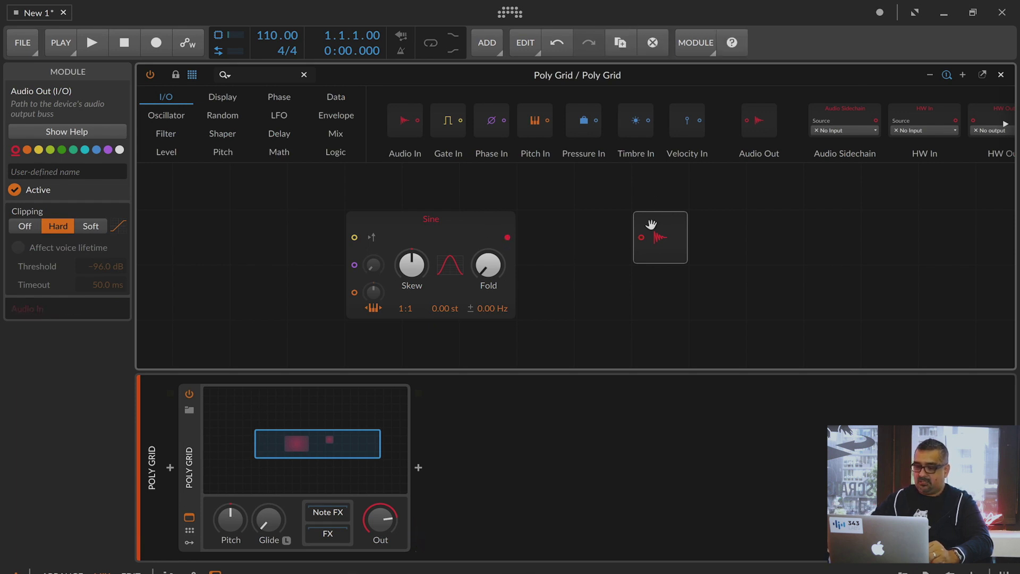
pyautogui.press('Delete')
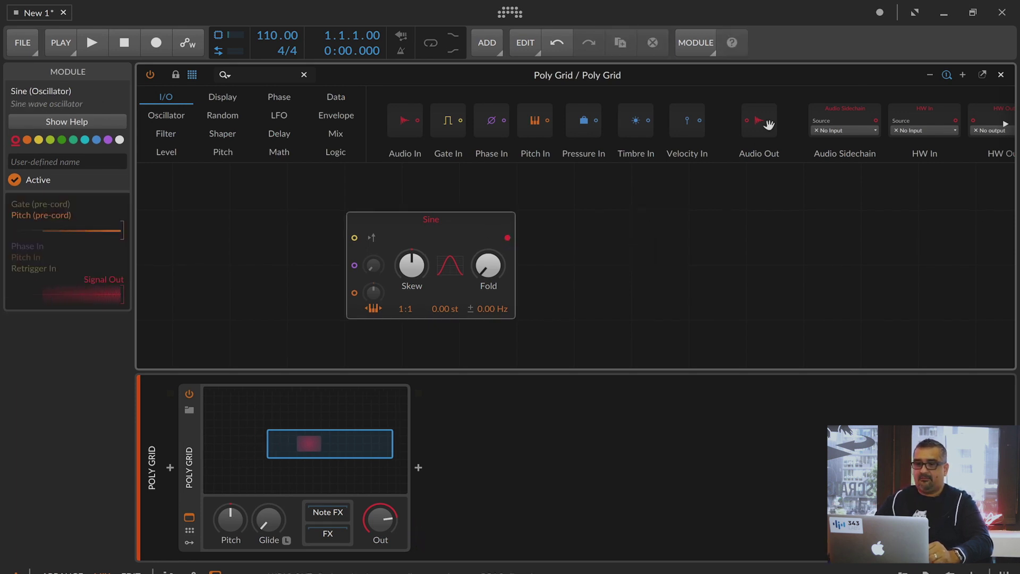
# Add an Audio Out pre-wired from the Sine's output, shift it right, and set output to -30.5 dB
pyautogui.doubleClick(507, 237)
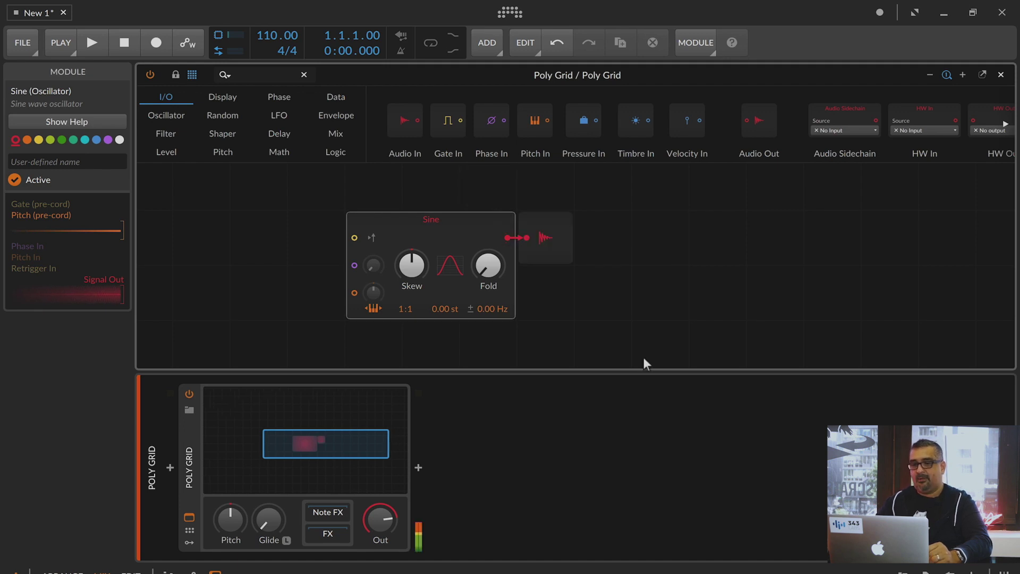
pyautogui.moveTo(550, 240); pyautogui.dragTo(766, 256)
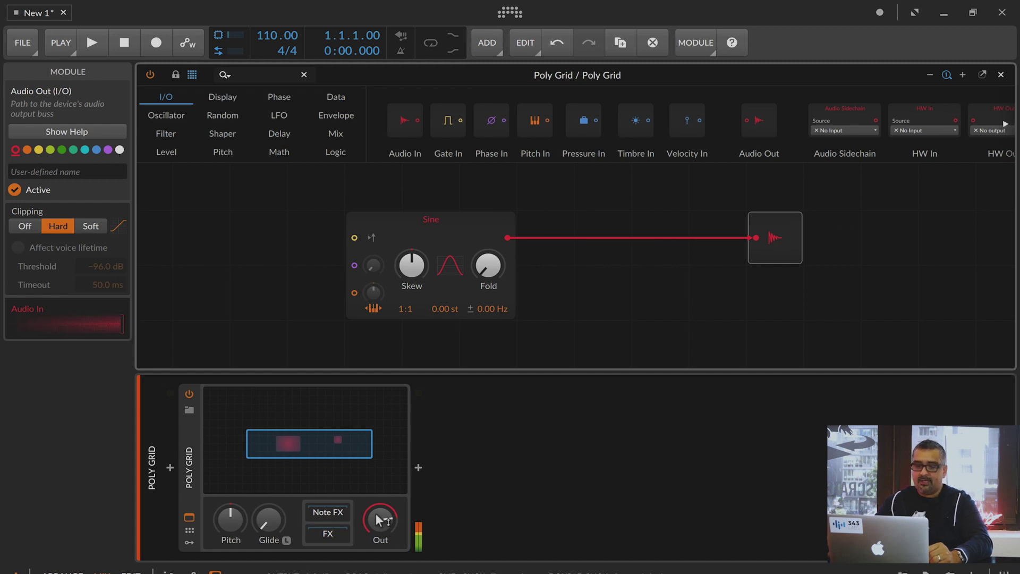
pyautogui.moveTo(380, 520); pyautogui.dragTo(379, 558)
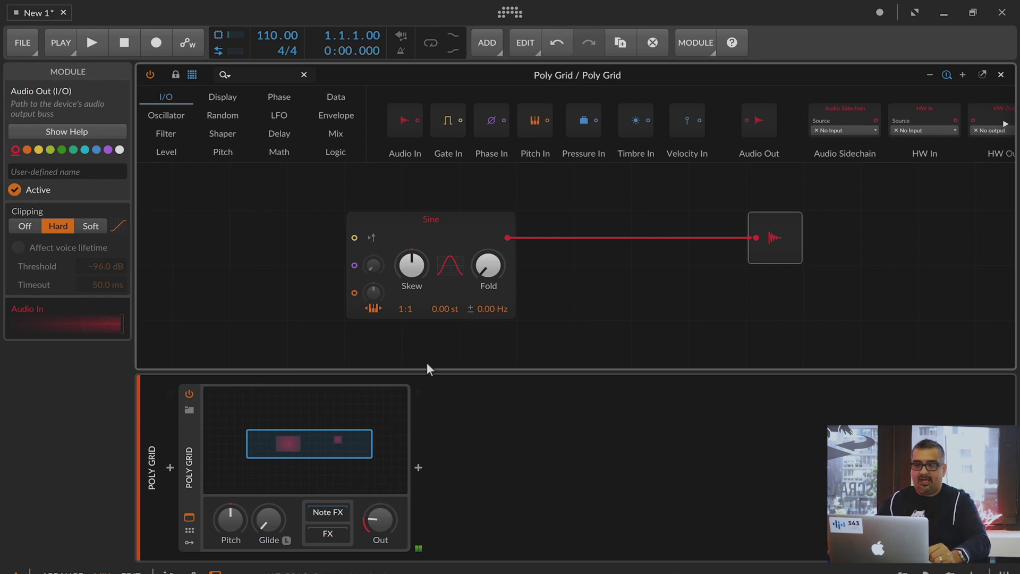
# Move the Sine right, toggle its pitch tracking off and on, and settle output at -35.1 dB
pyautogui.moveTo(441, 223); pyautogui.dragTo(497, 220)
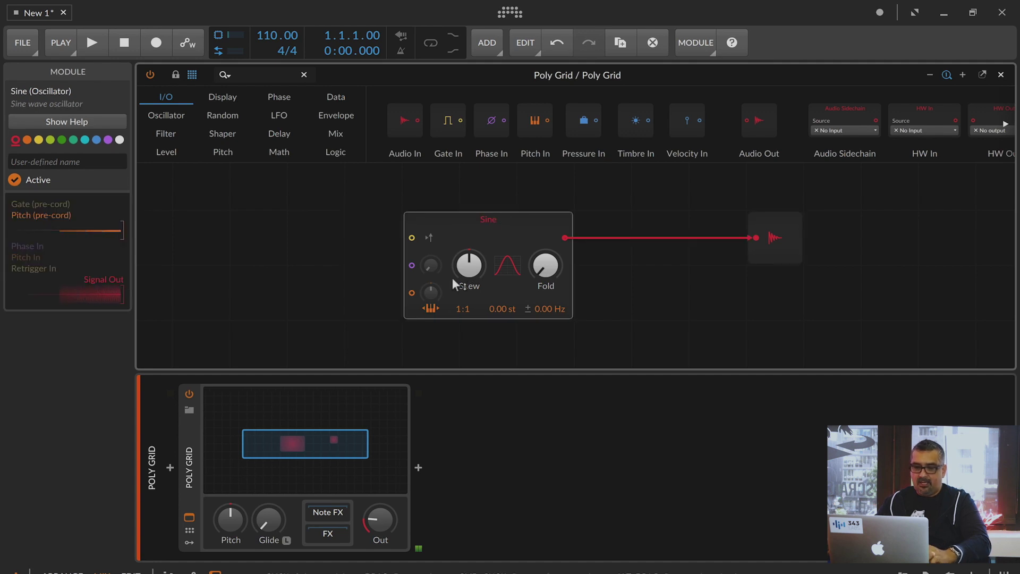
pyautogui.moveTo(380, 519)
pyautogui.mouseDown()
pyautogui.moveTo(381, 508)
pyautogui.moveTo(383, 521)
pyautogui.mouseUp()
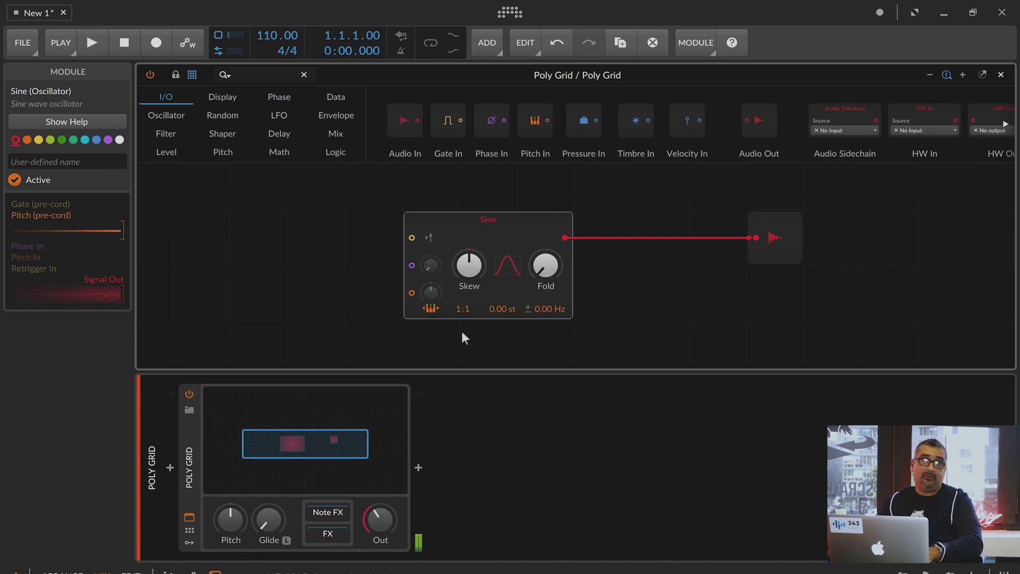
pyautogui.click(429, 307)
pyautogui.click(429, 308)
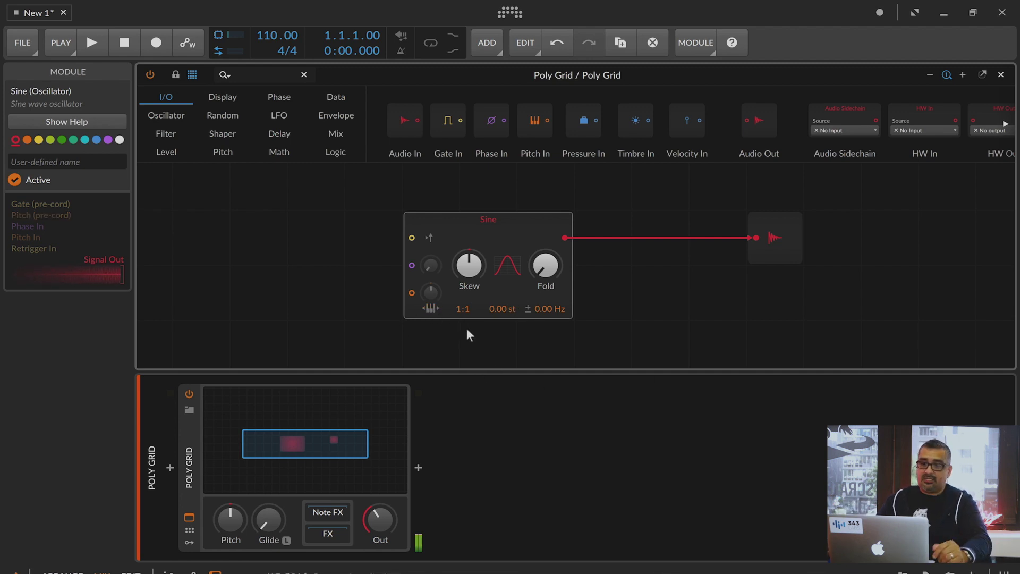
pyautogui.moveTo(393, 531); pyautogui.dragTo(393, 561)
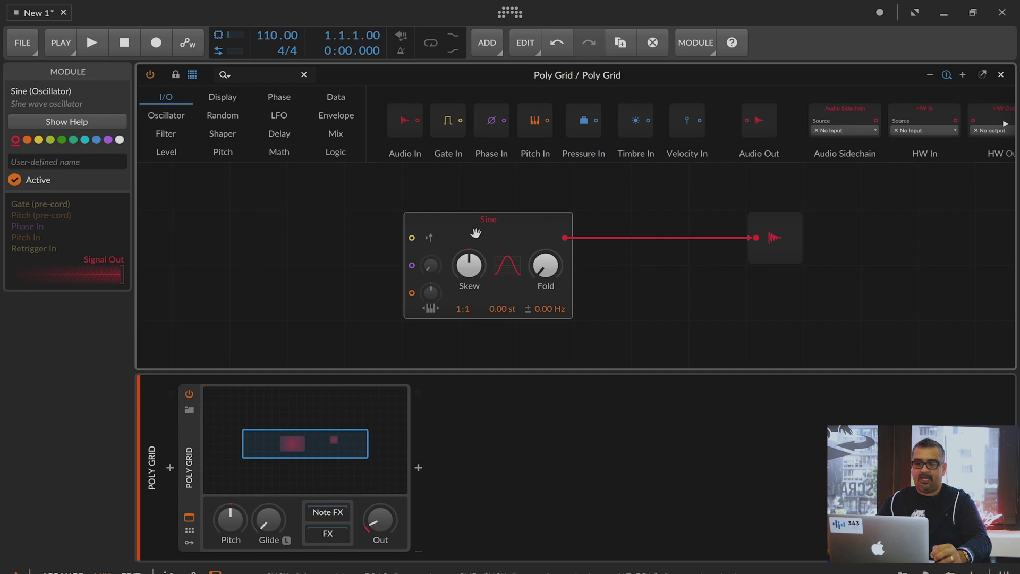
pyautogui.moveTo(391, 527); pyautogui.dragTo(389, 519)
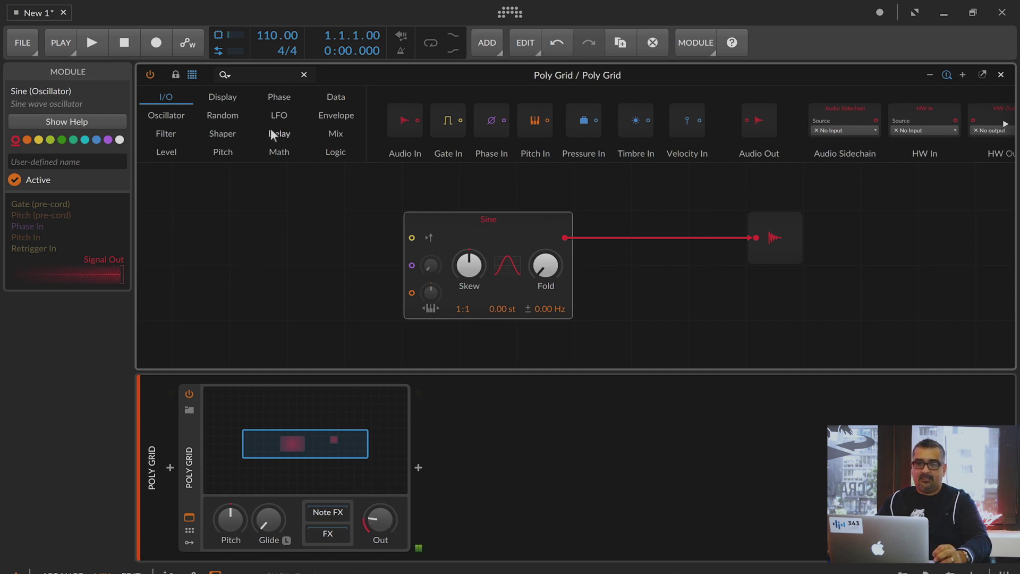
# Drop an AD envelope onto the Sine-to-output cable and raise the output to about -0.7 dB
pyautogui.click(339, 118)
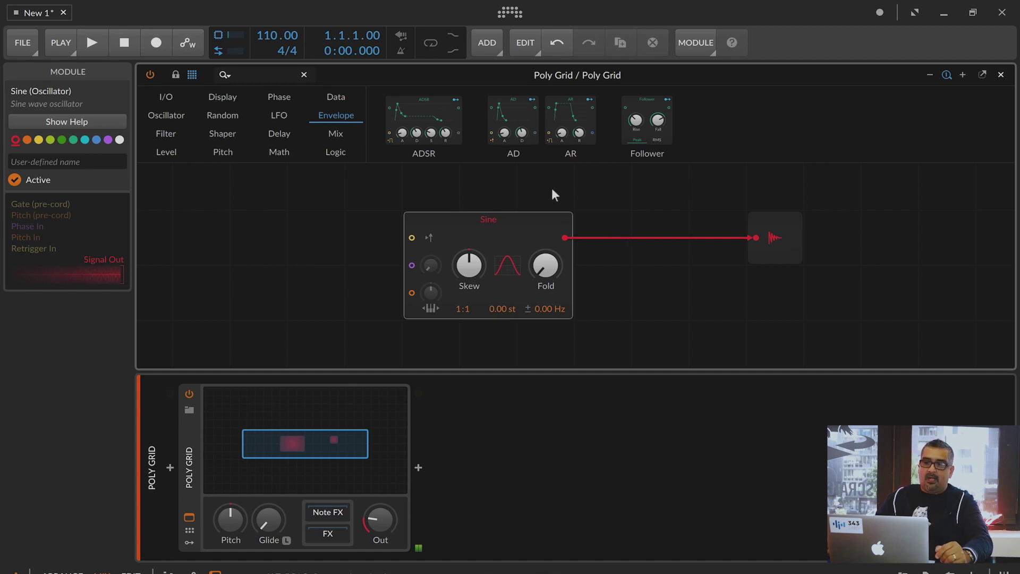
pyautogui.moveTo(510, 113); pyautogui.dragTo(601, 236)
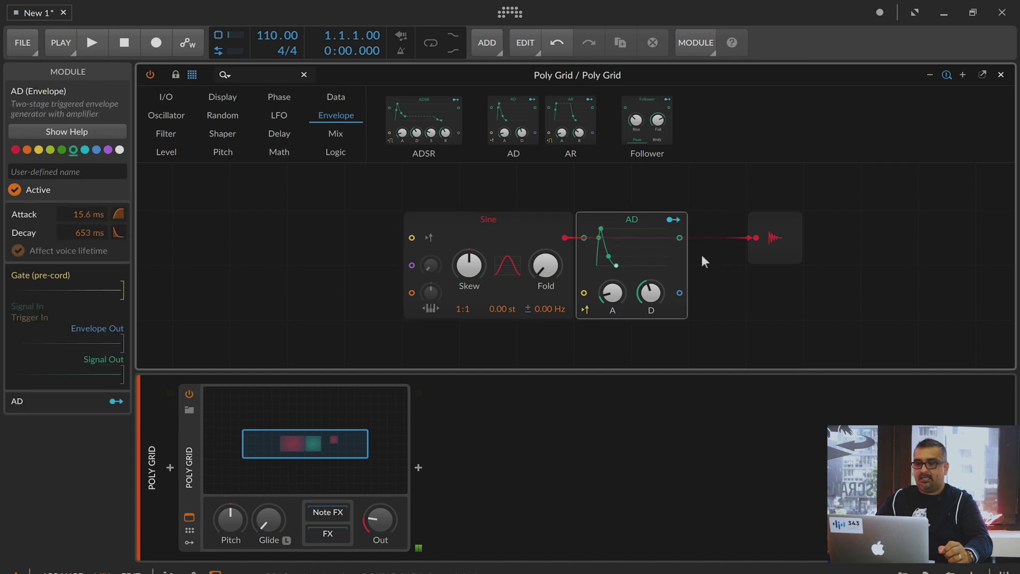
pyautogui.press('Delete')
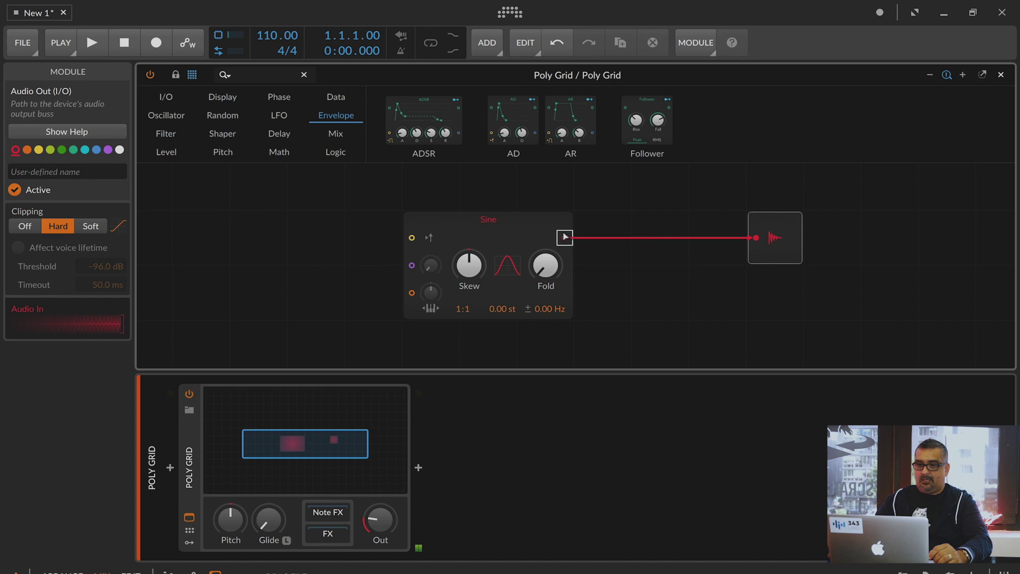
pyautogui.hotkey('ctrl', 'z')
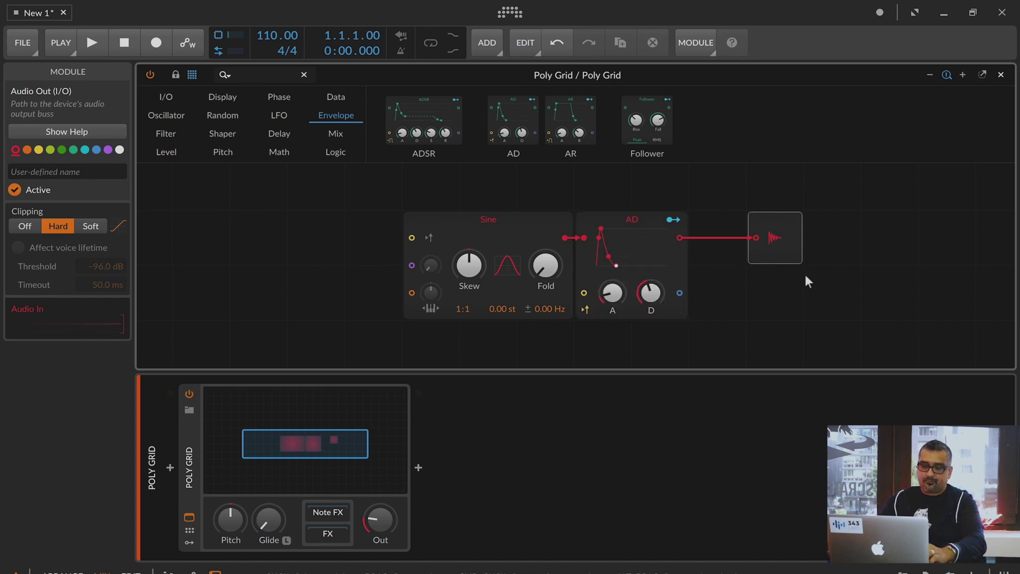
pyautogui.moveTo(380, 519); pyautogui.dragTo(380, 490)
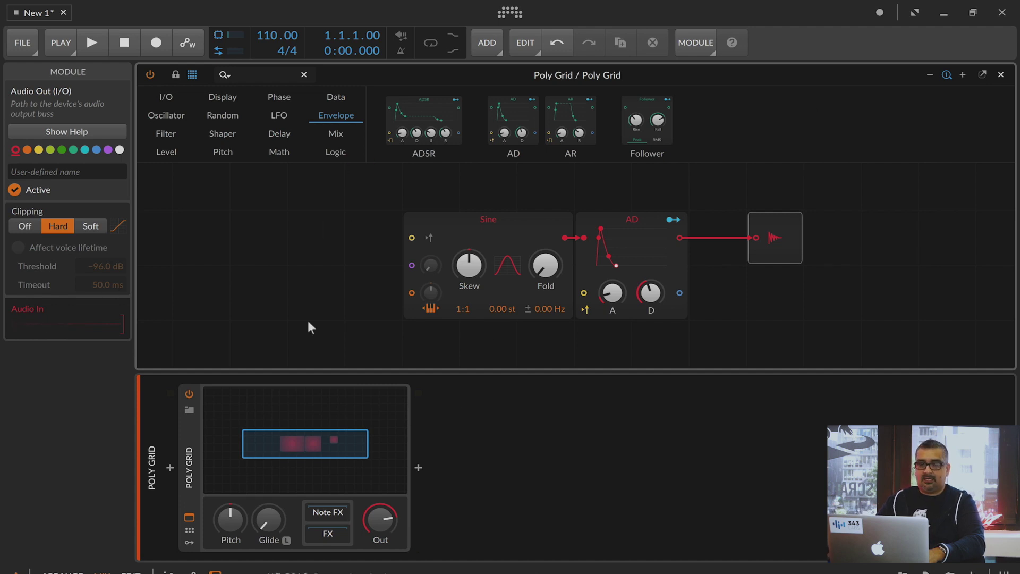
pyautogui.click(484, 219)
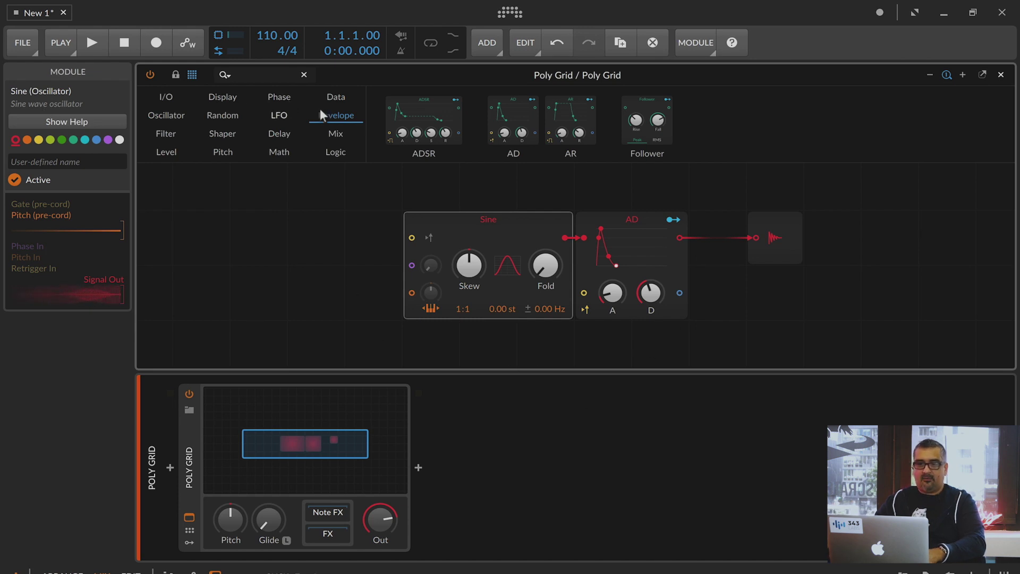
# Place a Gates sequencer below the Sine and cable its output into the AD gate input
pyautogui.click(343, 98)
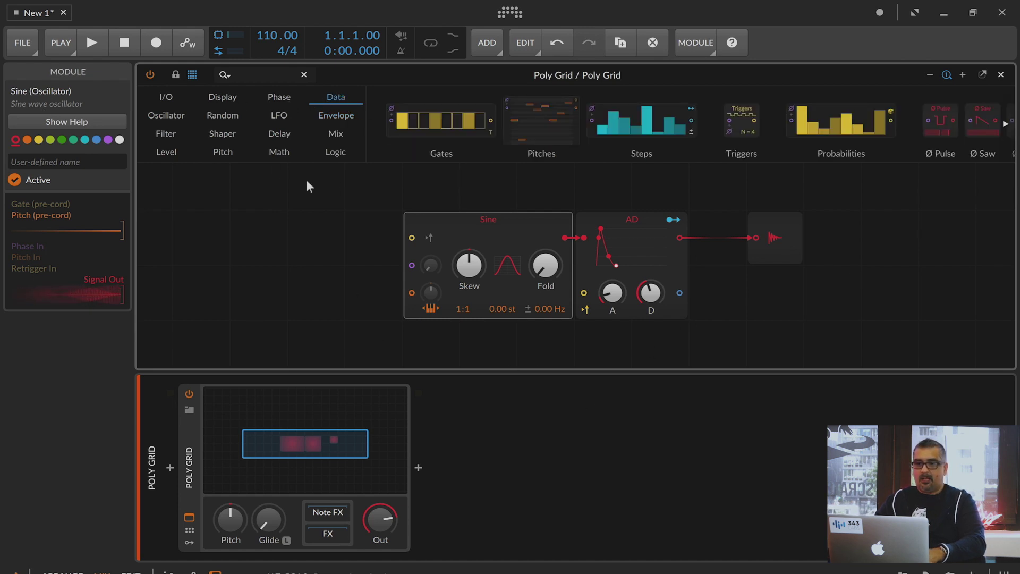
pyautogui.click(444, 120)
pyautogui.moveTo(444, 120); pyautogui.dragTo(478, 348)
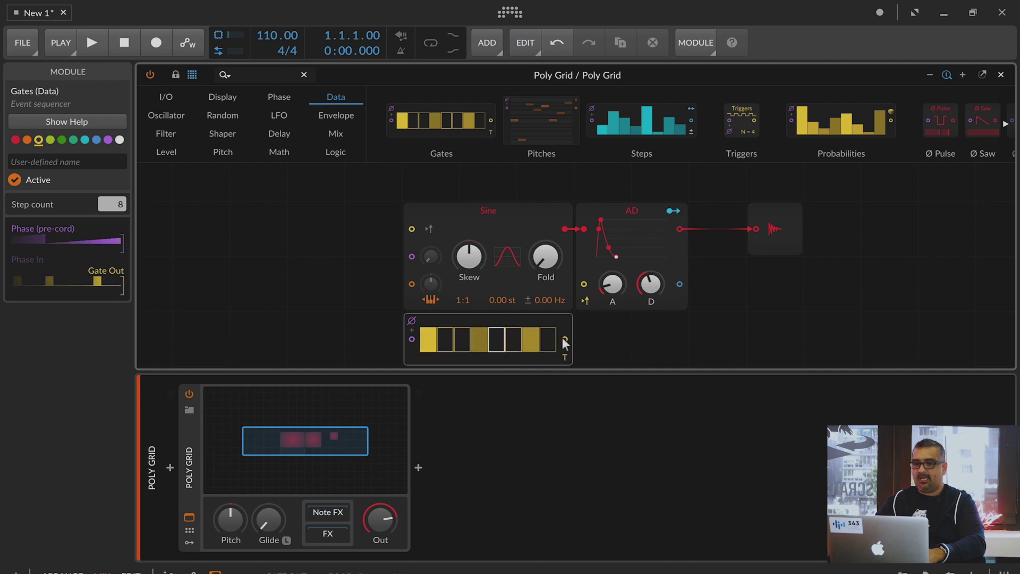
pyautogui.moveTo(564, 339); pyautogui.dragTo(594, 287)
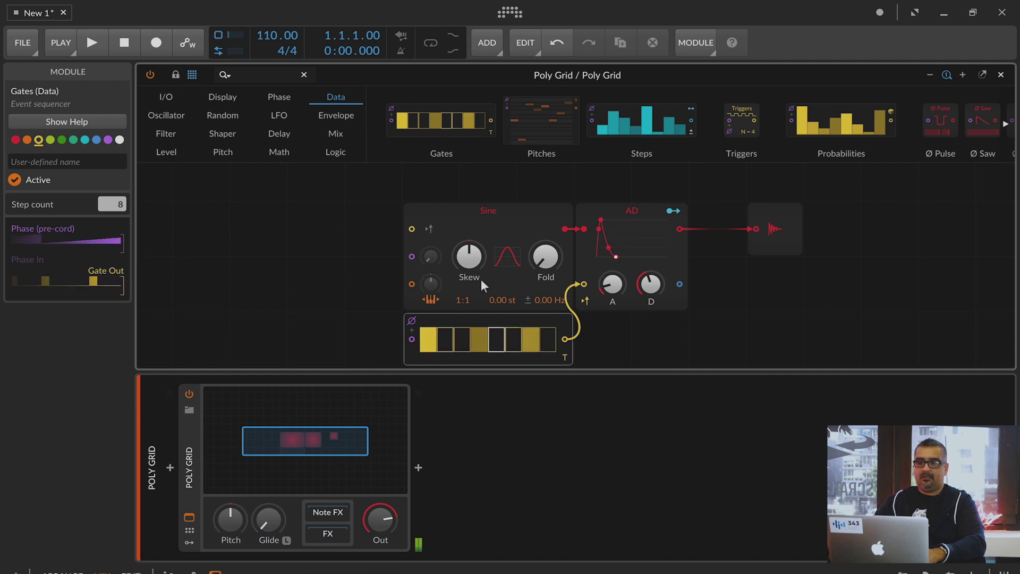
pyautogui.click(266, 216)
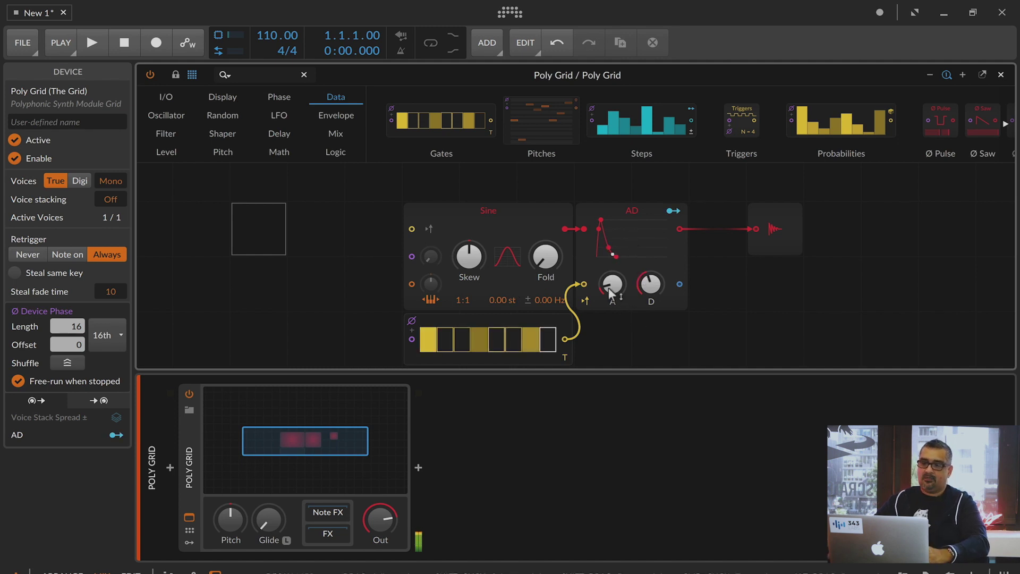
# Check the AD attack, try Sine skew at 62% and more fold, then return skew to 50.5%
pyautogui.moveTo(612, 287); pyautogui.dragTo(651, 284)
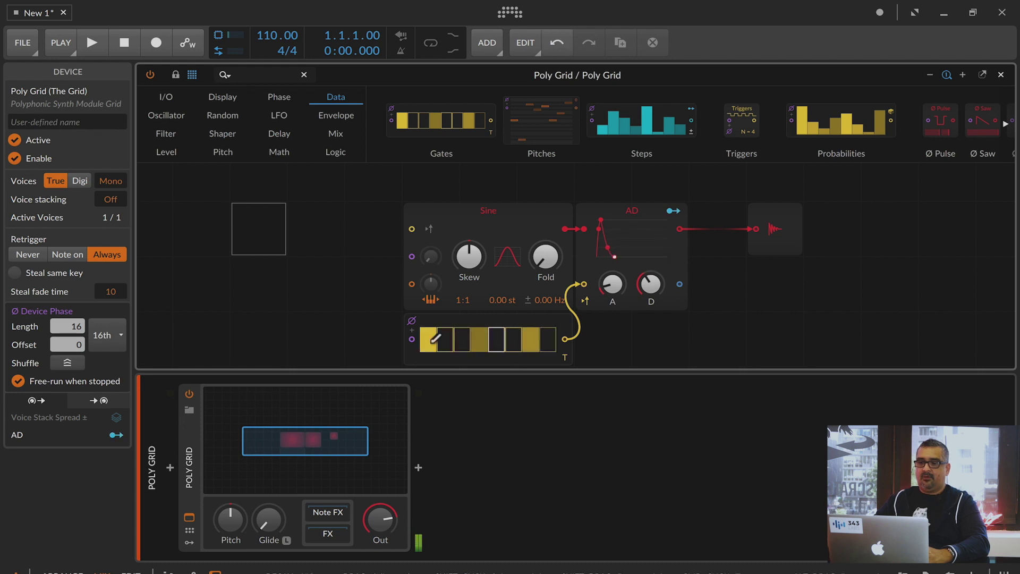
pyautogui.moveTo(466, 263); pyautogui.dragTo(467, 263)
pyautogui.moveTo(548, 264); pyautogui.dragTo(549, 265)
pyautogui.moveTo(469, 256); pyautogui.dragTo(469, 257)
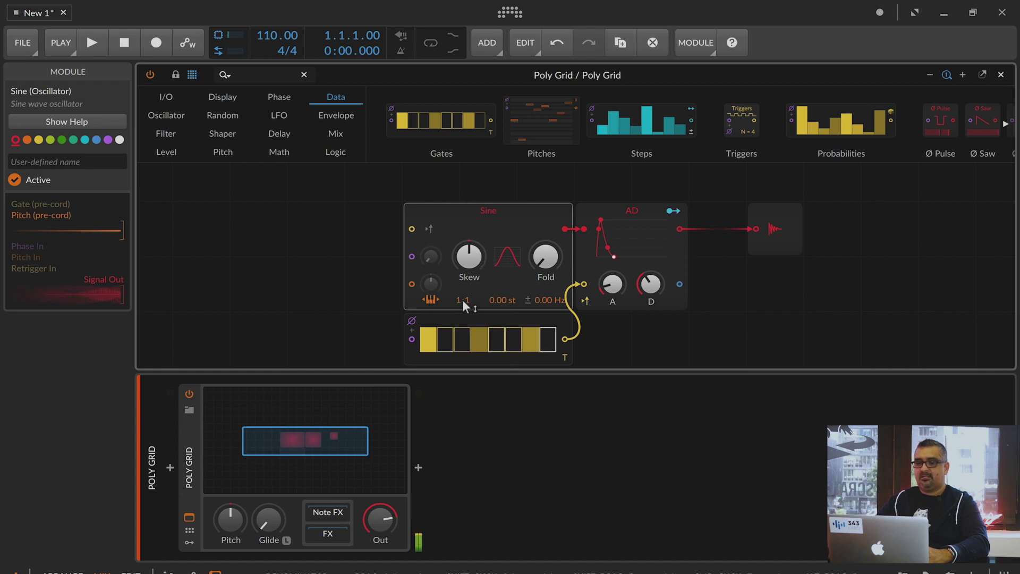
# Set the Sine's frequency ratio to 1:3 and nudge the output level to +1.0 dB
pyautogui.click(468, 301)
pyautogui.moveTo(467, 299); pyautogui.dragTo(467, 299)
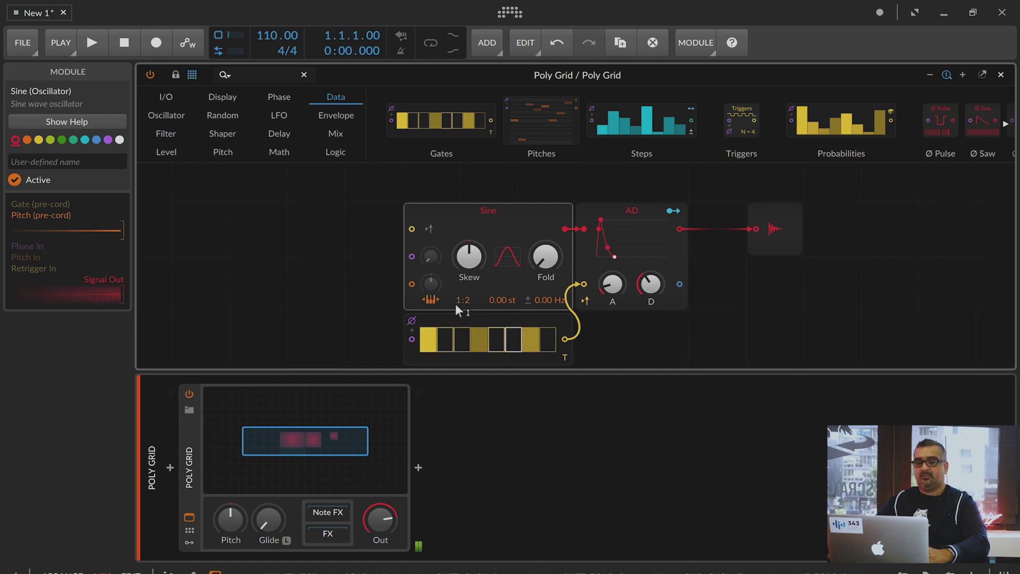
pyautogui.moveTo(468, 301); pyautogui.dragTo(467, 301)
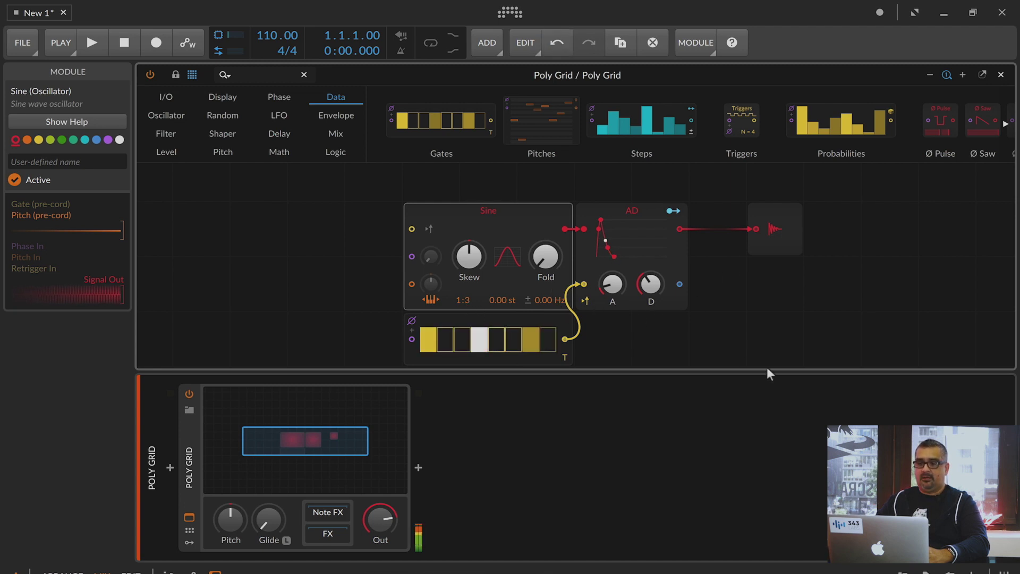
pyautogui.moveTo(378, 534); pyautogui.dragTo(379, 528)
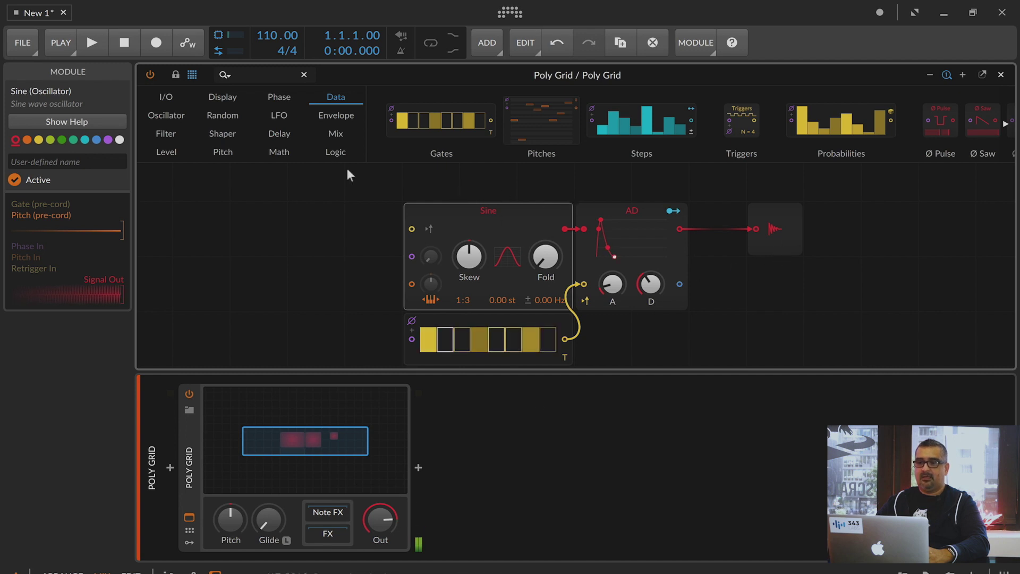
pyautogui.scroll(1, 602, 253)
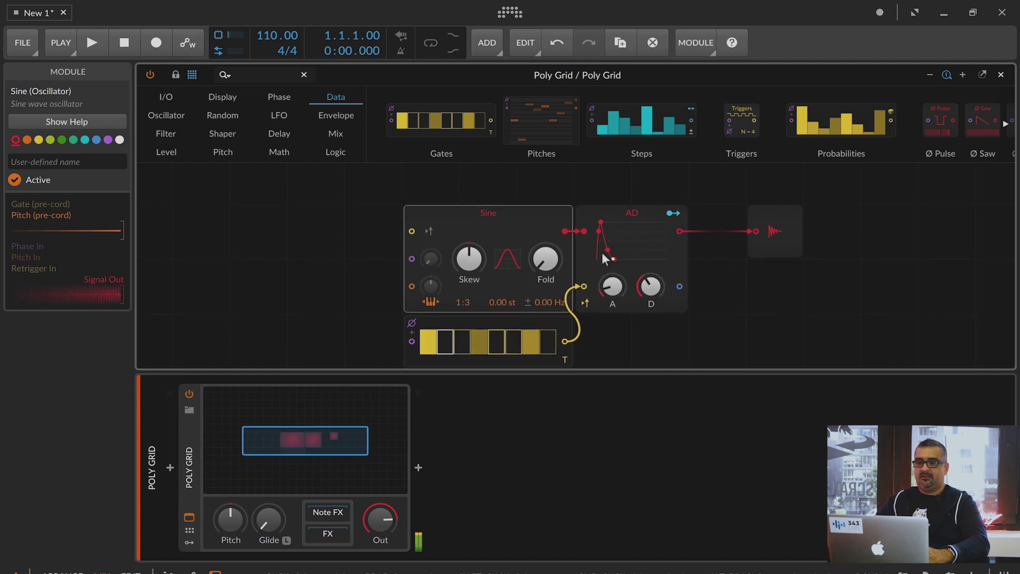
pyautogui.scroll(-2, 601, 253)
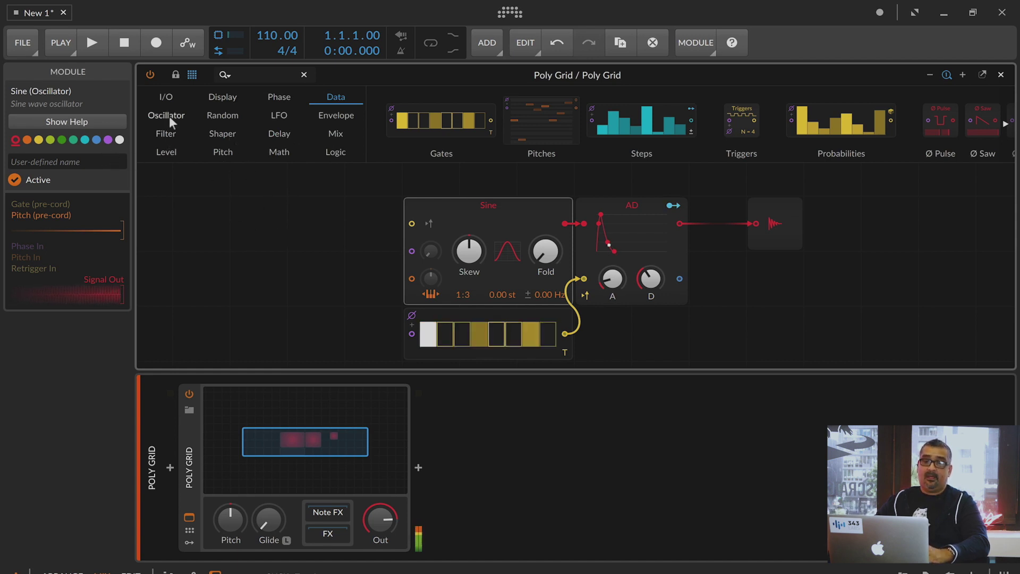
# Add a second AD left of the Sine, route it to the Sine's pitch, and trigger it from Gates
pyautogui.click(335, 114)
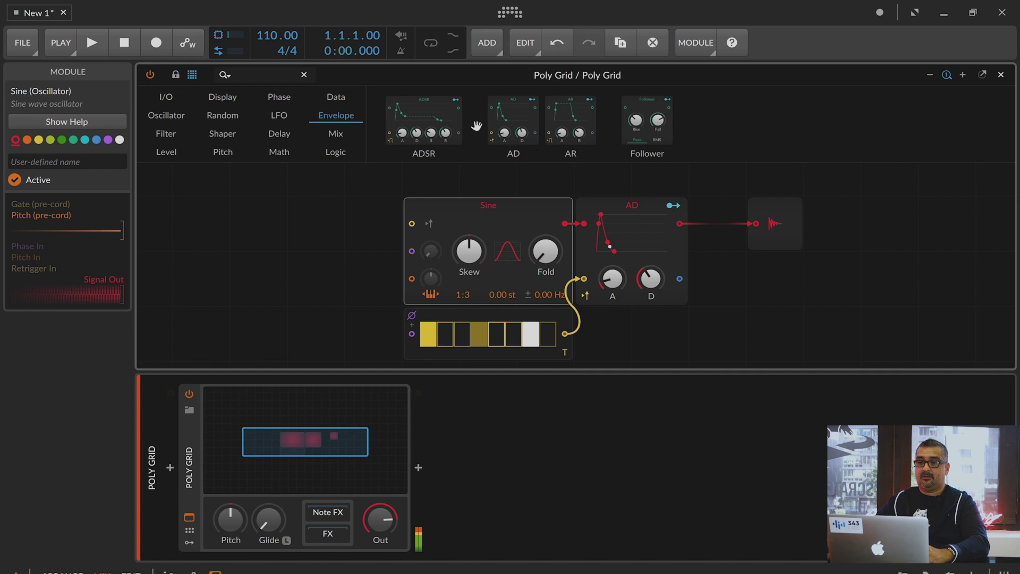
pyautogui.moveTo(513, 121); pyautogui.dragTo(313, 254)
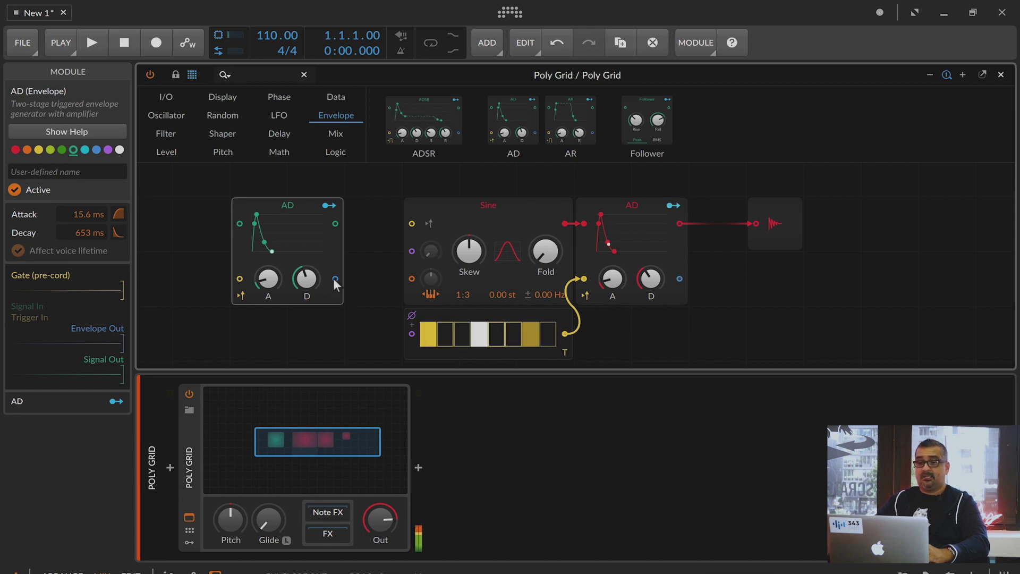
pyautogui.moveTo(335, 278); pyautogui.dragTo(421, 287)
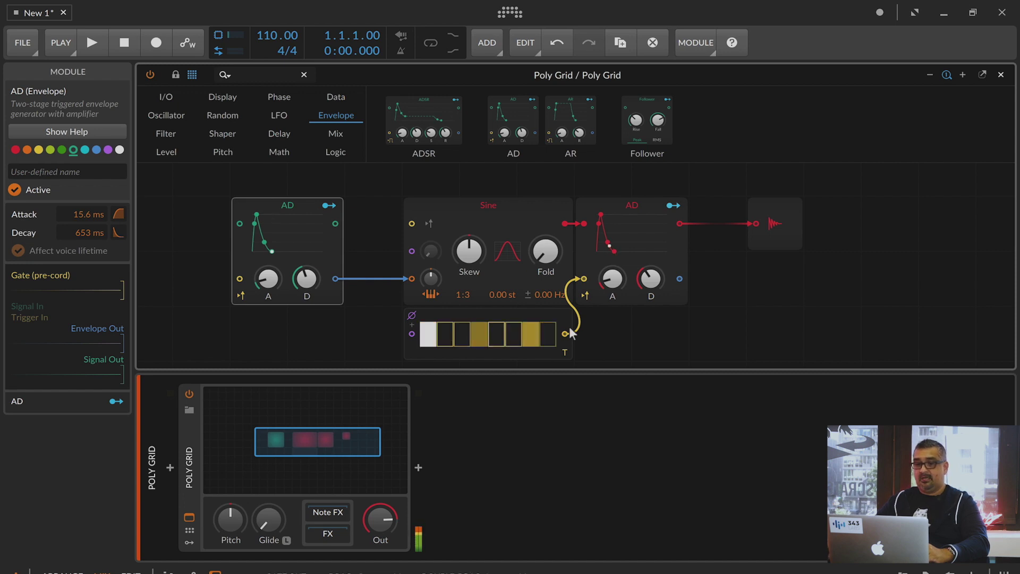
pyautogui.moveTo(558, 338); pyautogui.dragTo(245, 280)
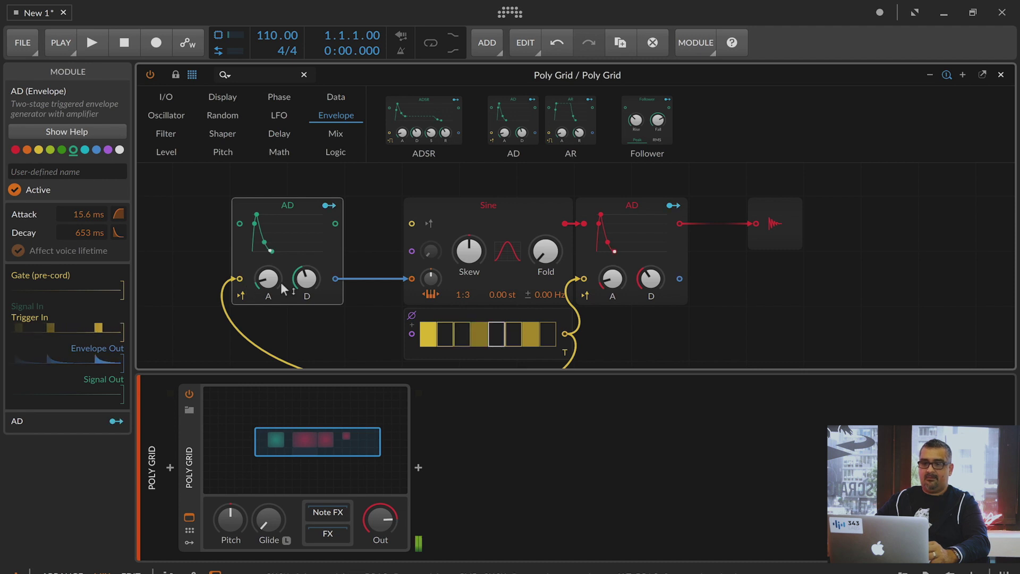
# Set the pitch envelope to 2.46 ms attack and 443 ms decay, with about 70 st Sine pitch modulation
pyautogui.moveTo(480, 335); pyautogui.dragTo(479, 340)
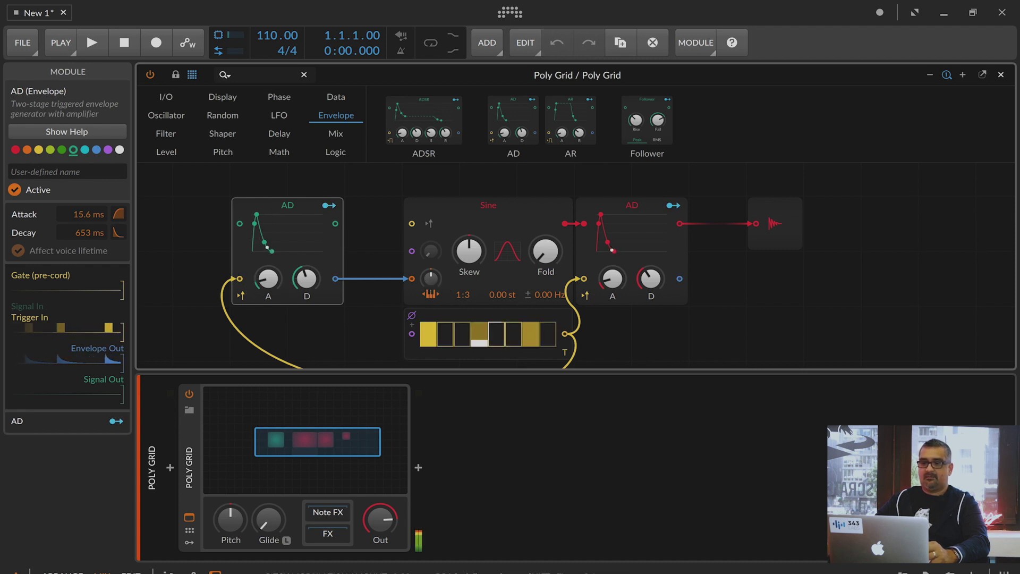
pyautogui.moveTo(431, 278); pyautogui.dragTo(431, 250)
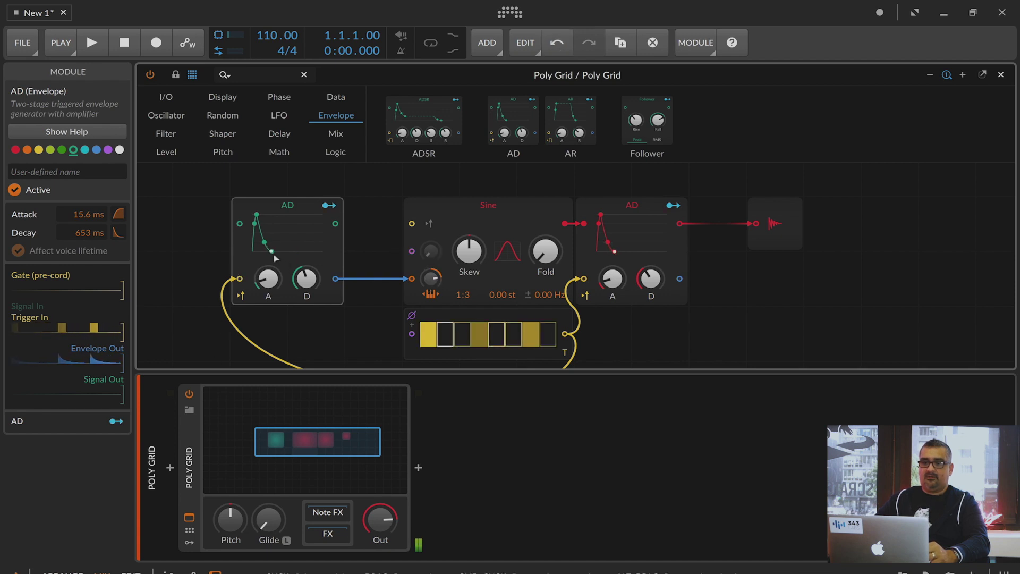
pyautogui.moveTo(268, 278); pyautogui.dragTo(307, 276)
pyautogui.moveTo(431, 290)
pyautogui.mouseDown()
pyautogui.moveTo(432, 268)
pyautogui.moveTo(435, 279)
pyautogui.mouseUp()
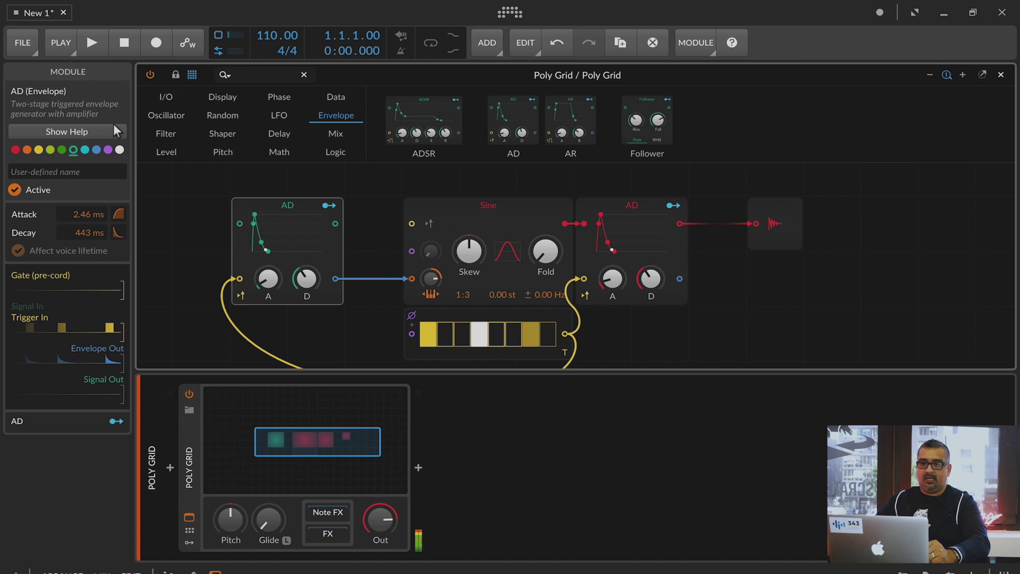
# Insert a Low-pass LD filter after the Sine and bring its cutoff down to 584 Hz
pyautogui.click(176, 129)
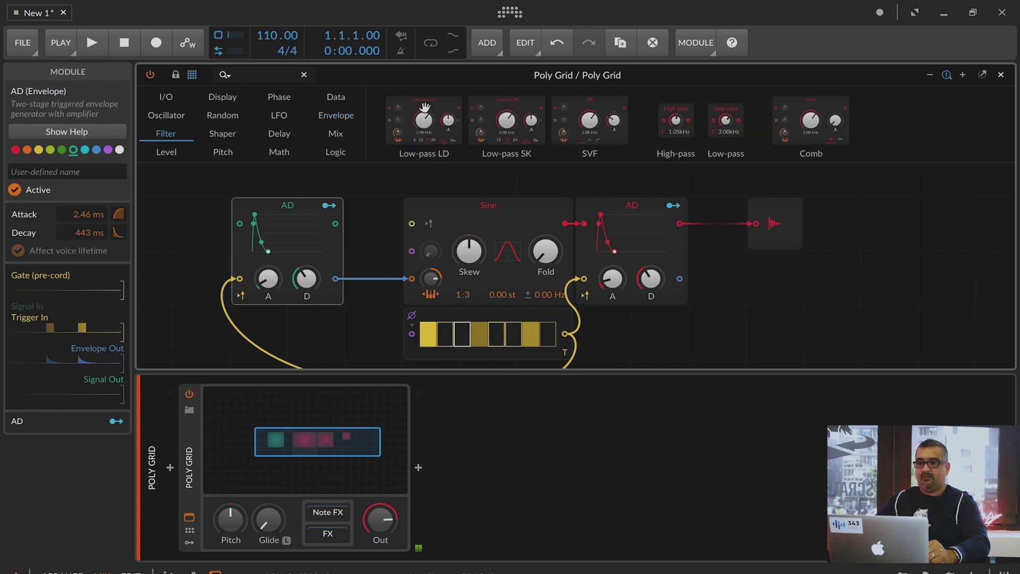
pyautogui.moveTo(567, 226); pyautogui.dragTo(568, 228)
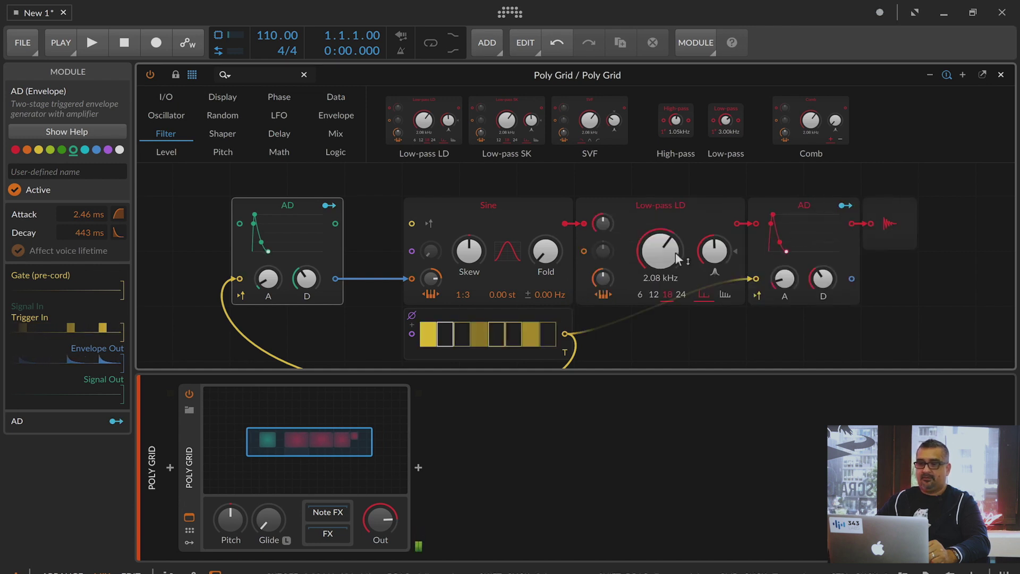
pyautogui.moveTo(675, 253); pyautogui.dragTo(730, 266)
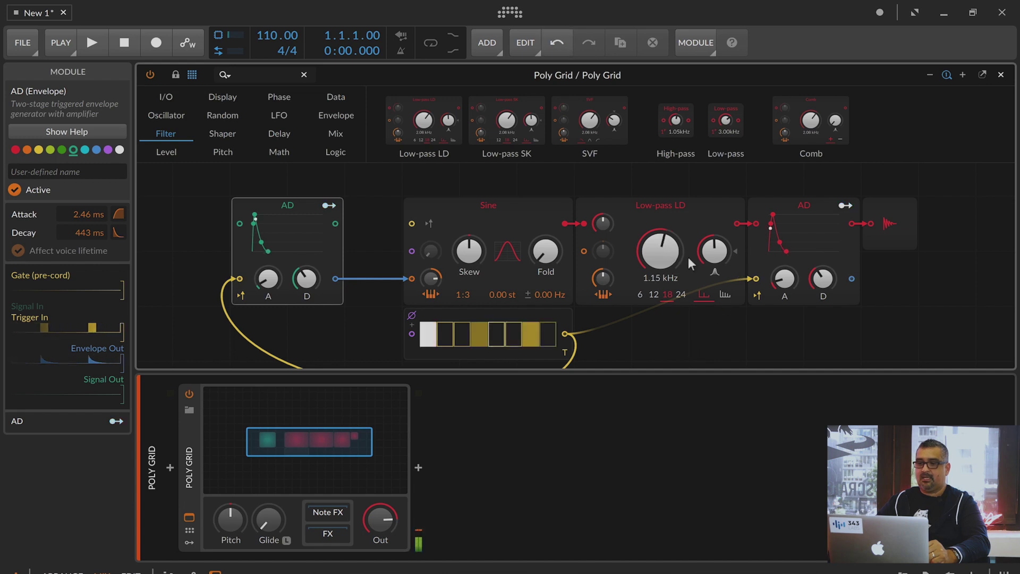
pyautogui.moveTo(603, 223); pyautogui.dragTo(688, 268)
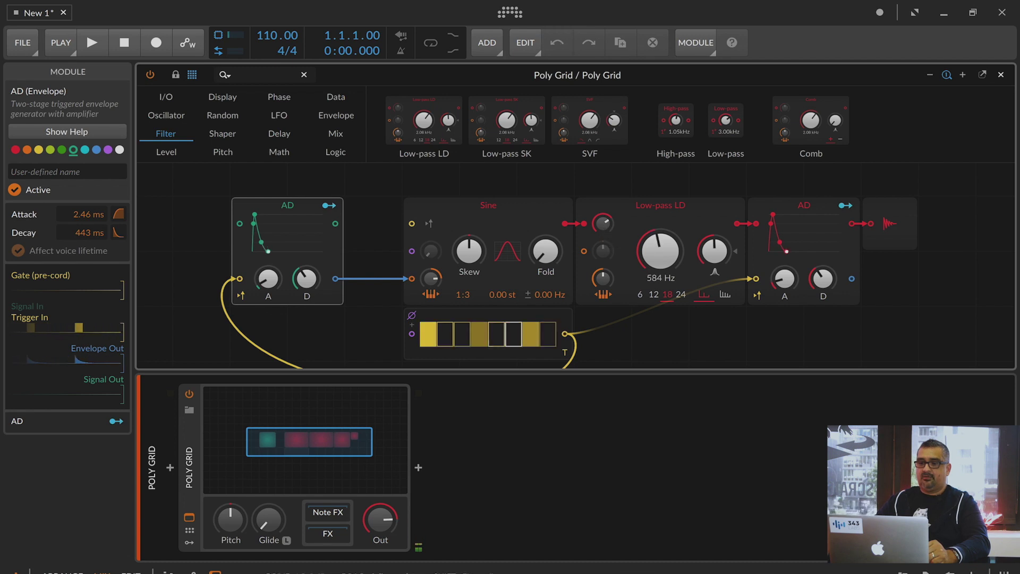
# Set the filter slope to 12 and fine-tune its resonance
pyautogui.click(654, 295)
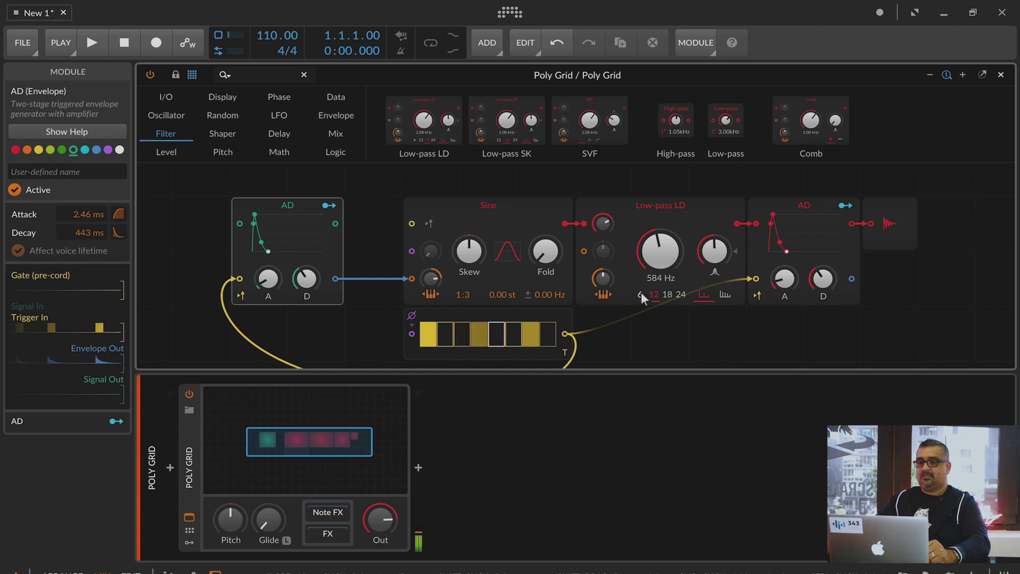
pyautogui.click(640, 293)
pyautogui.click(655, 294)
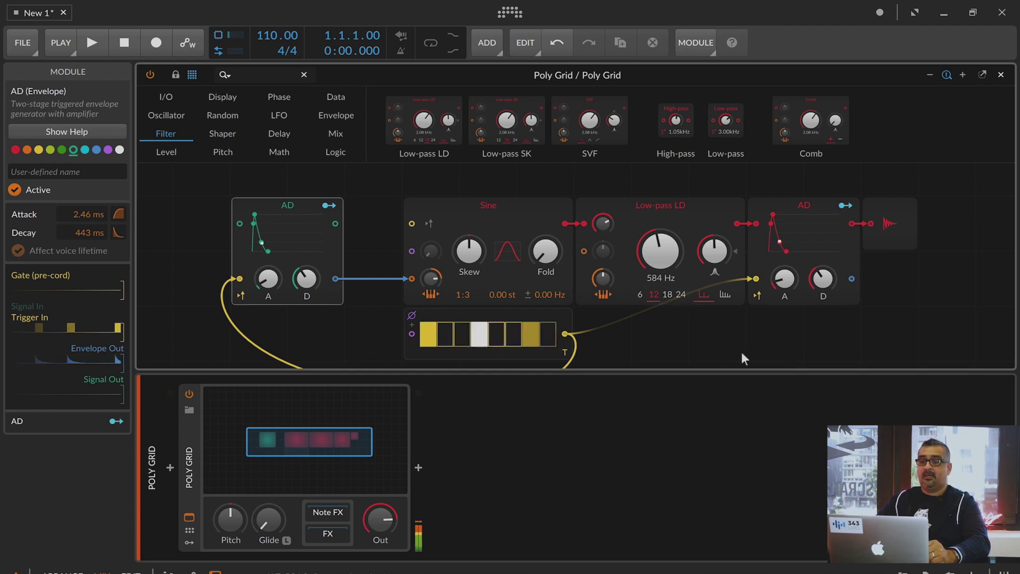
pyautogui.moveTo(717, 255)
pyautogui.mouseDown()
pyautogui.moveTo(717, 238)
pyautogui.moveTo(717, 256)
pyautogui.mouseUp()
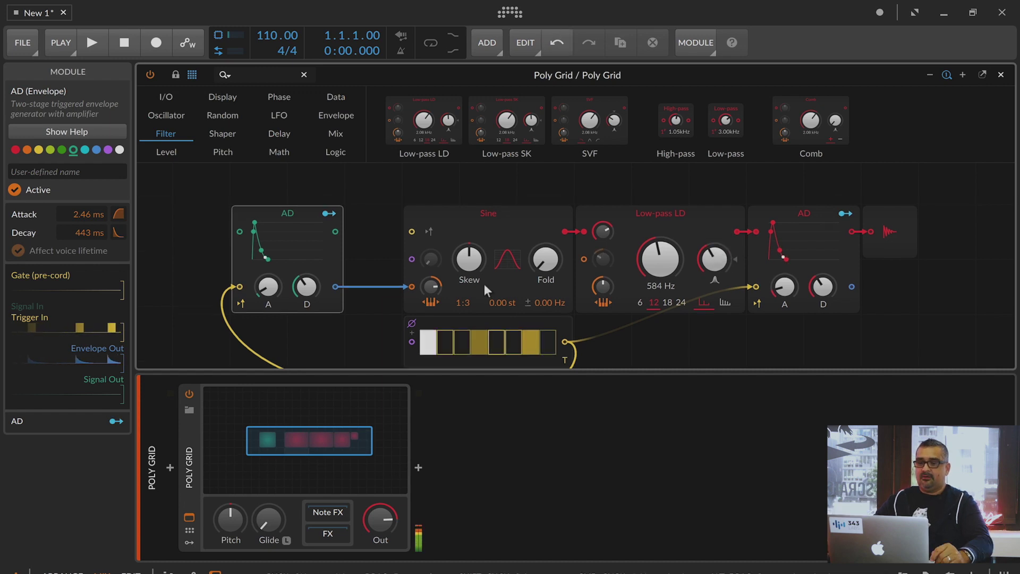
pyautogui.scroll(-1, 488, 279)
pyautogui.scroll(1, 488, 279)
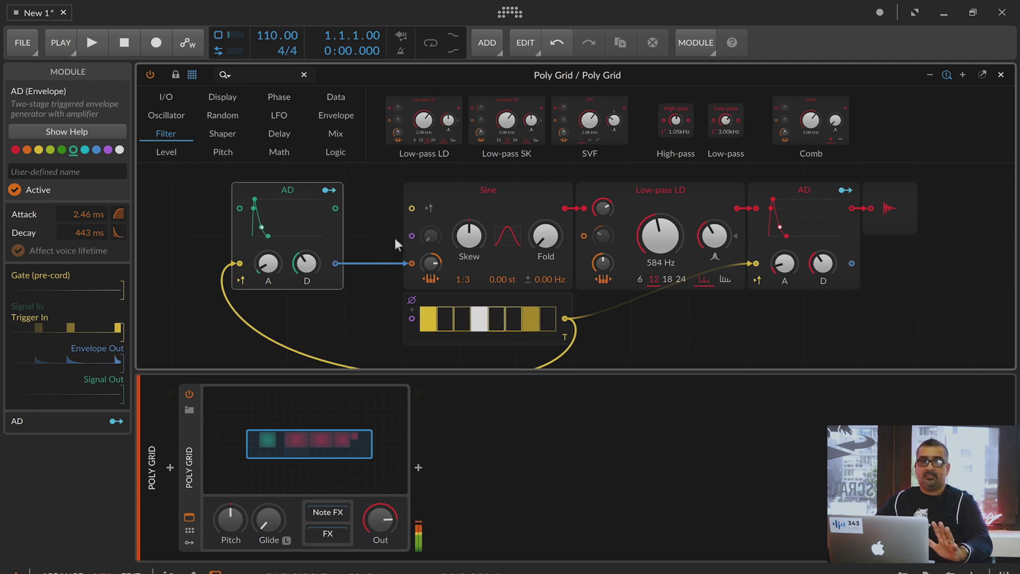
# Lower the Sine's Skew to about 31.3%, raise its Fold, and show the oscillator modules
pyautogui.scroll(-1, 414, 250)
pyautogui.scroll(2, 415, 250)
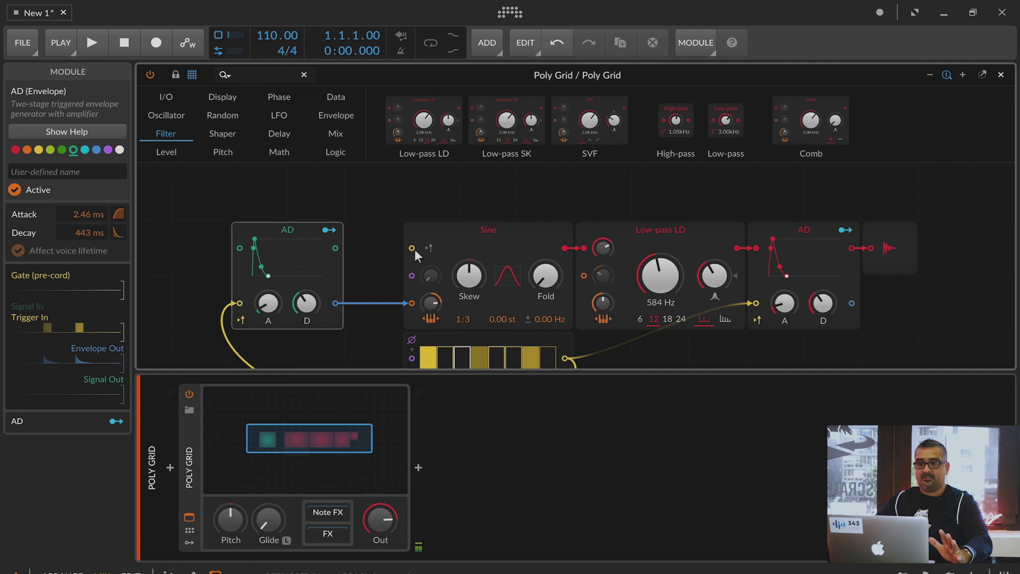
pyautogui.scroll(-1, 414, 250)
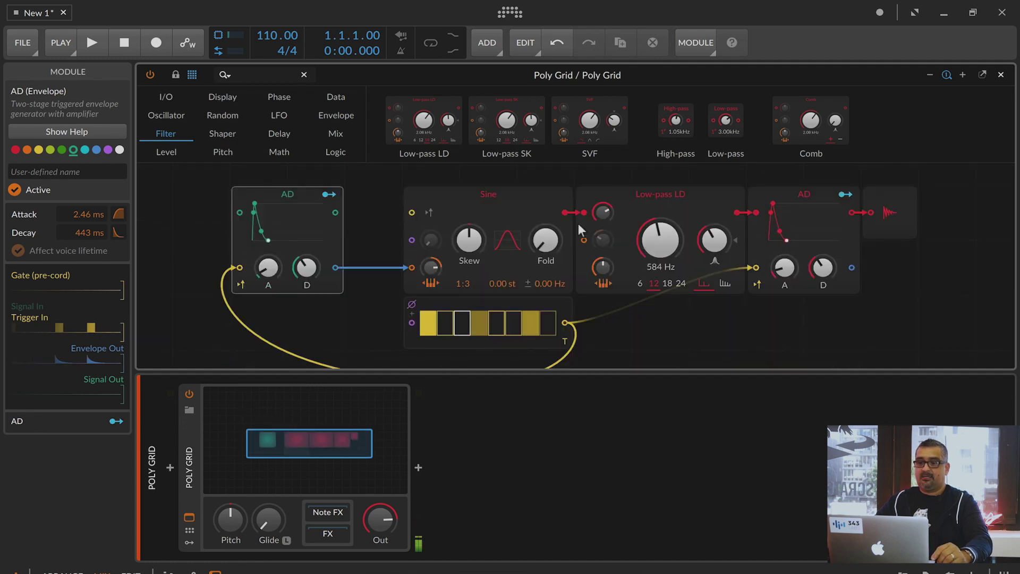
pyautogui.moveTo(469, 239)
pyautogui.mouseDown()
pyautogui.moveTo(470, 226)
pyautogui.moveTo(469, 245)
pyautogui.mouseUp()
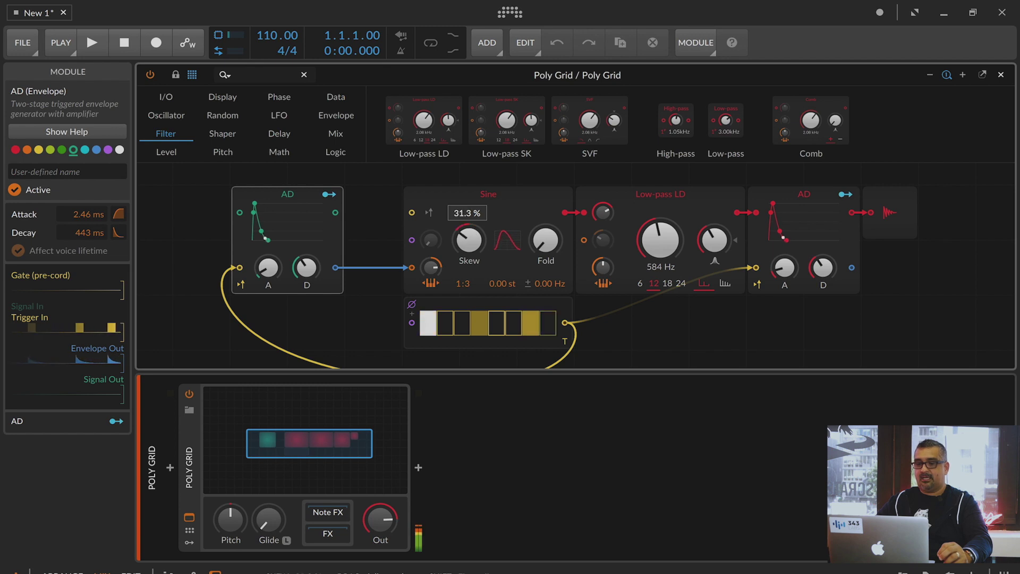
pyautogui.moveTo(546, 240); pyautogui.dragTo(546, 232)
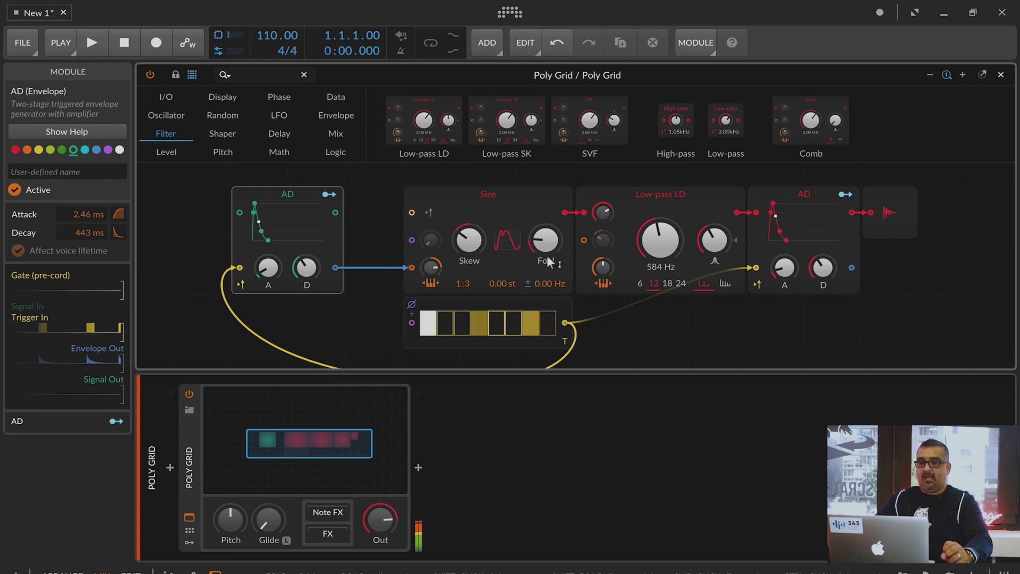
pyautogui.click(473, 192)
pyautogui.click(164, 117)
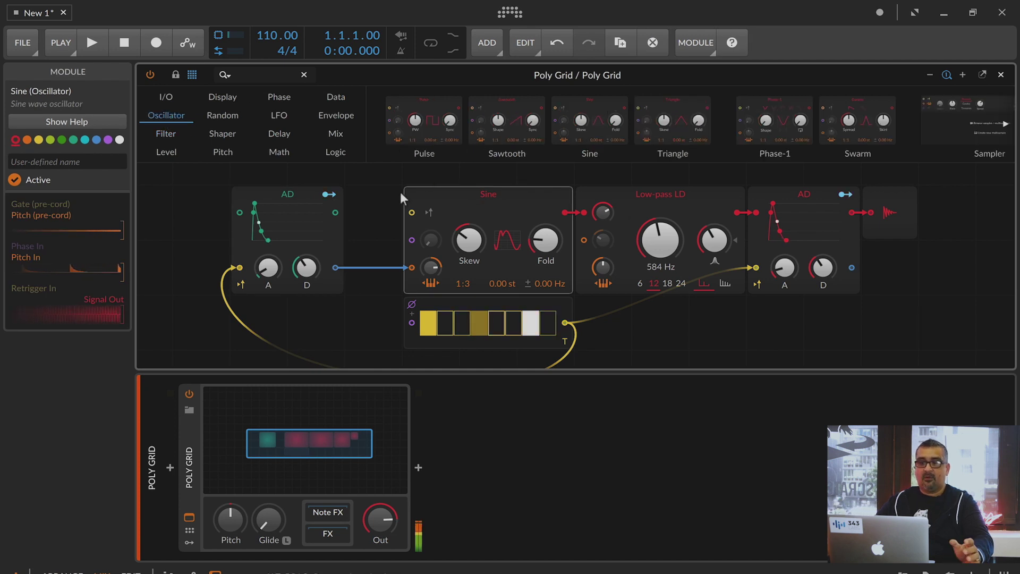
# Swap the Sine for a Sawtooth oscillator and adjust its Shape and pitch modulation
pyautogui.click(507, 140)
pyautogui.moveTo(506, 140); pyautogui.dragTo(489, 220)
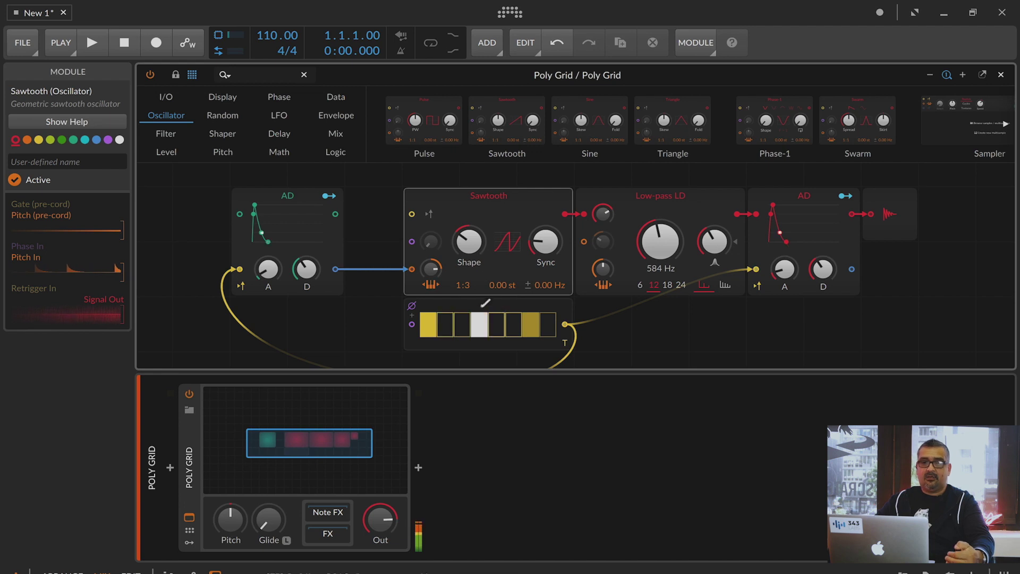
pyautogui.click(473, 250)
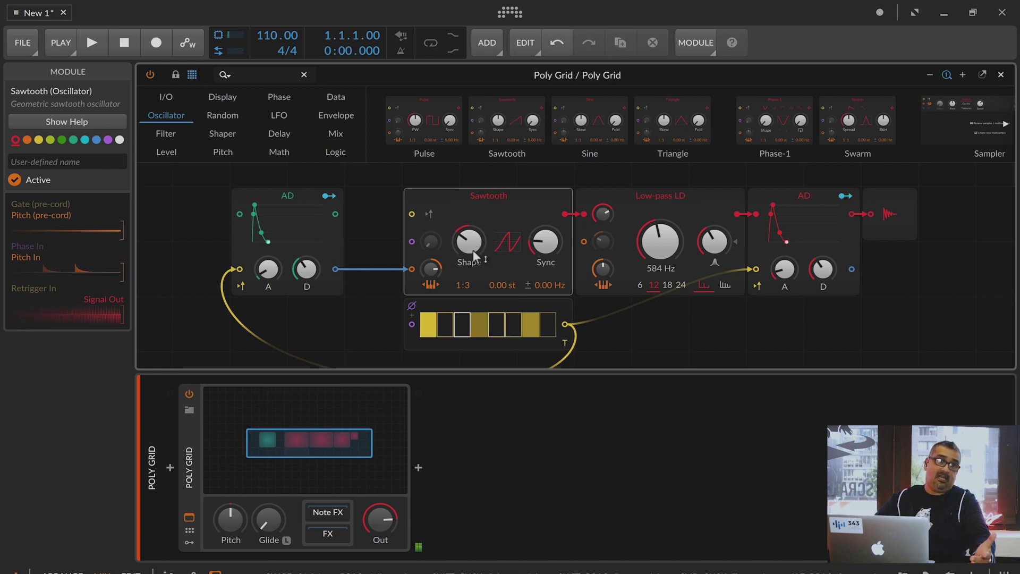
pyautogui.moveTo(473, 250); pyautogui.dragTo(473, 236)
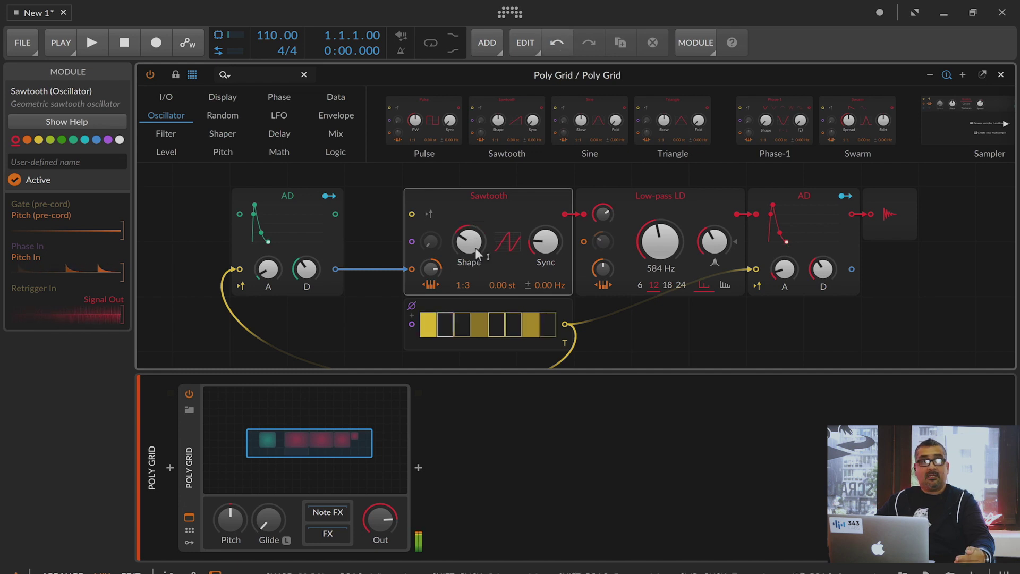
pyautogui.moveTo(432, 268); pyautogui.dragTo(432, 269)
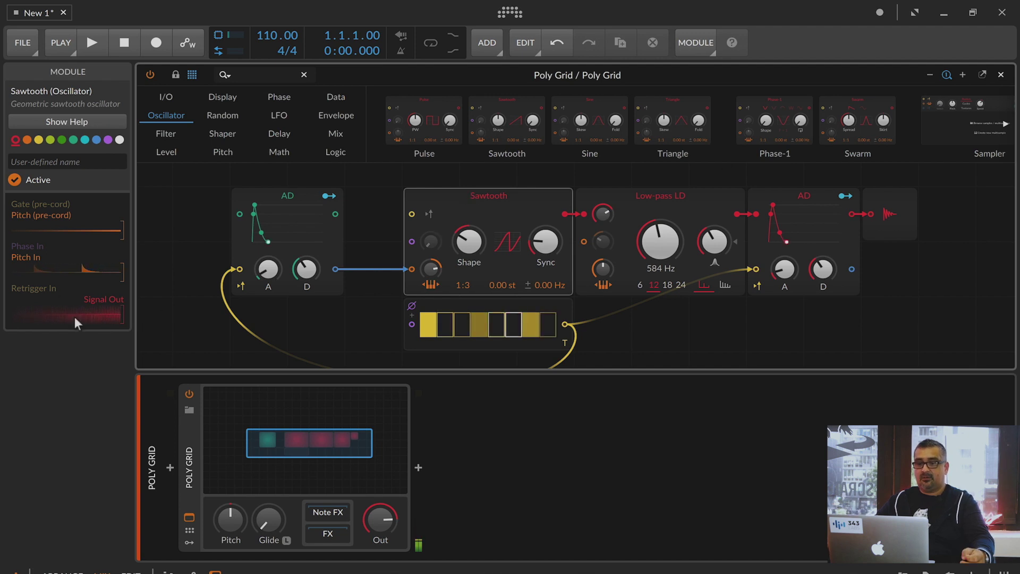
# Make the output AD amp envelope trigger from incoming notes
pyautogui.click(283, 198)
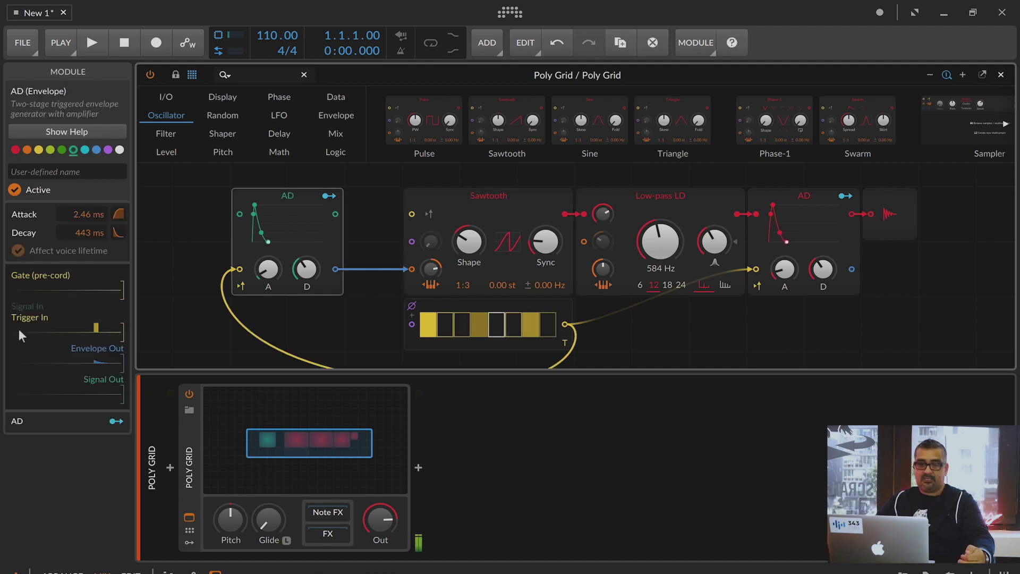
pyautogui.click(633, 201)
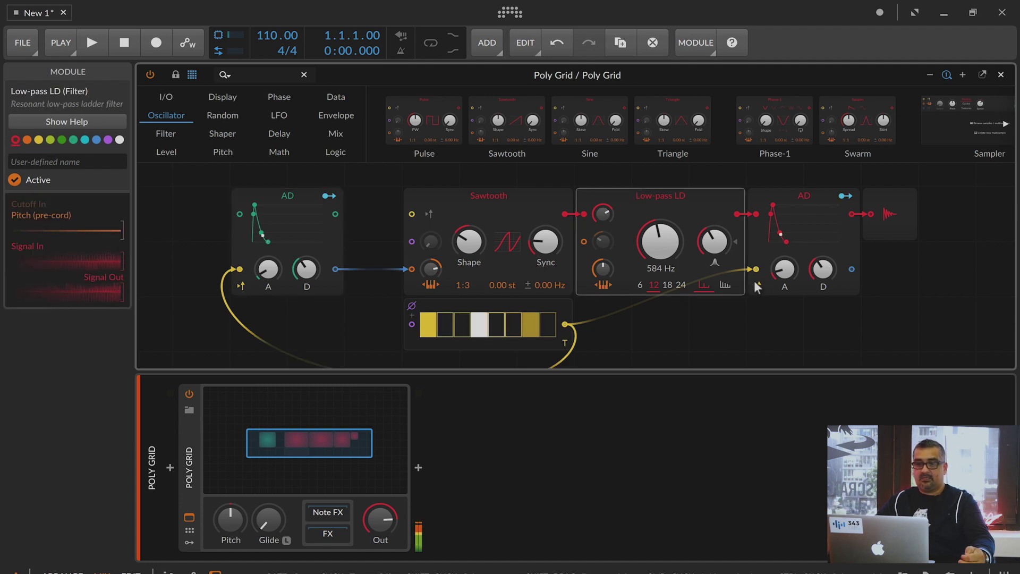
pyautogui.click(795, 193)
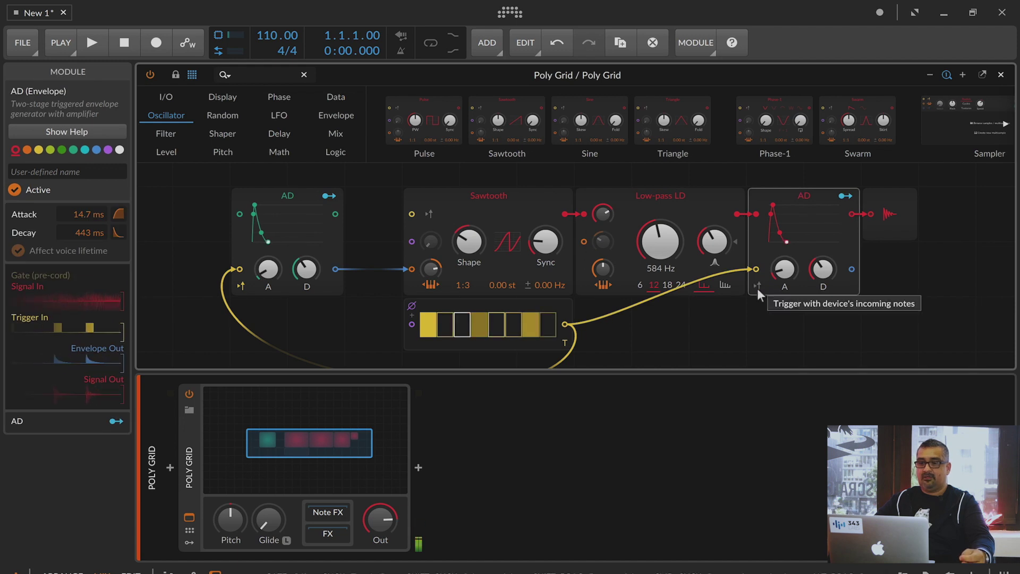
pyautogui.click(757, 287)
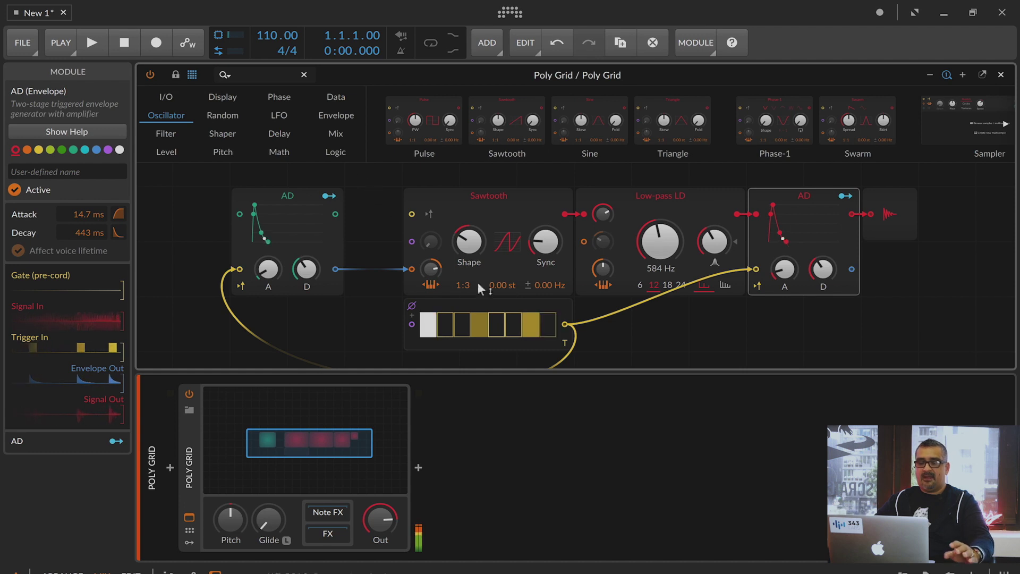
pyautogui.click(496, 196)
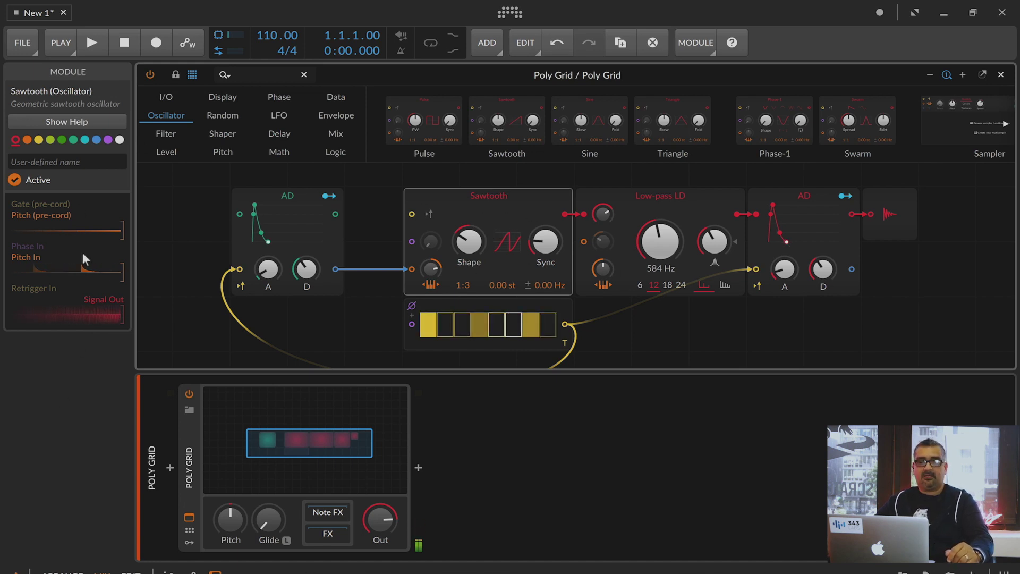
# Raise the Sawtooth's Sync to +24.84 st with a slight Shape tweak, using the help overview
pyautogui.click(72, 122)
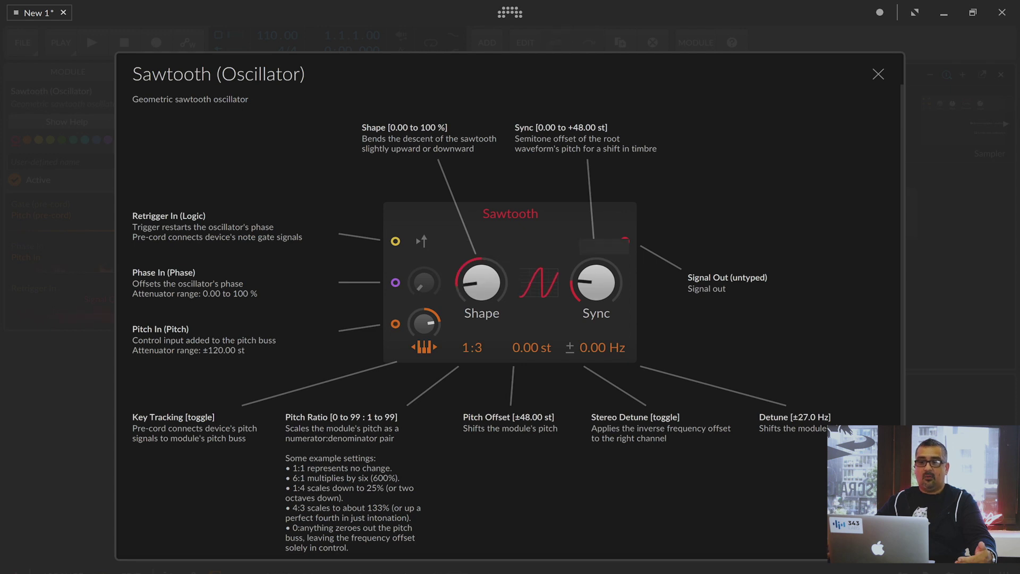
pyautogui.moveTo(597, 281); pyautogui.dragTo(596, 261)
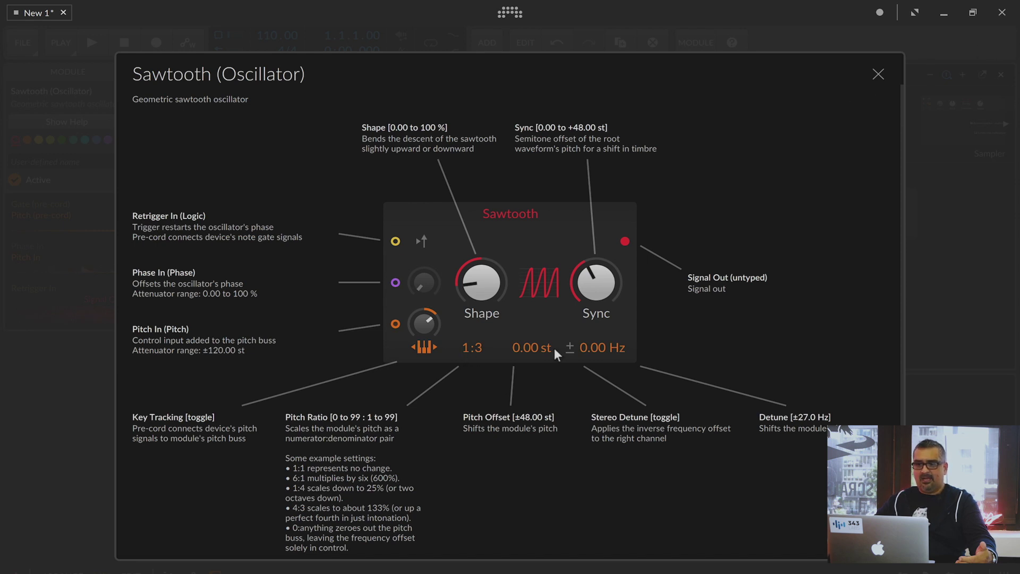
pyautogui.moveTo(488, 279); pyautogui.dragTo(485, 283)
pyautogui.moveTo(579, 277); pyautogui.dragTo(579, 255)
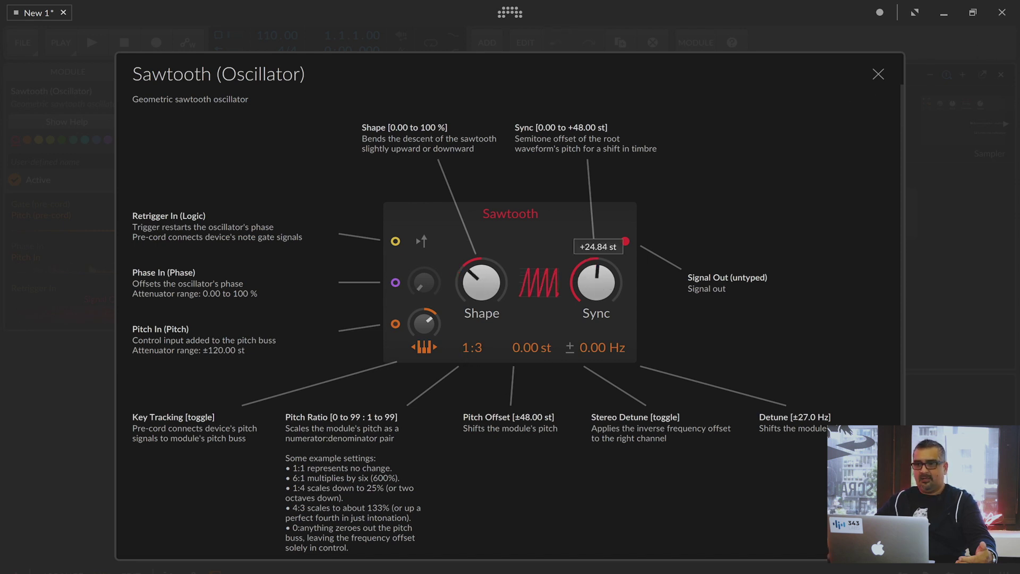
pyautogui.click(878, 74)
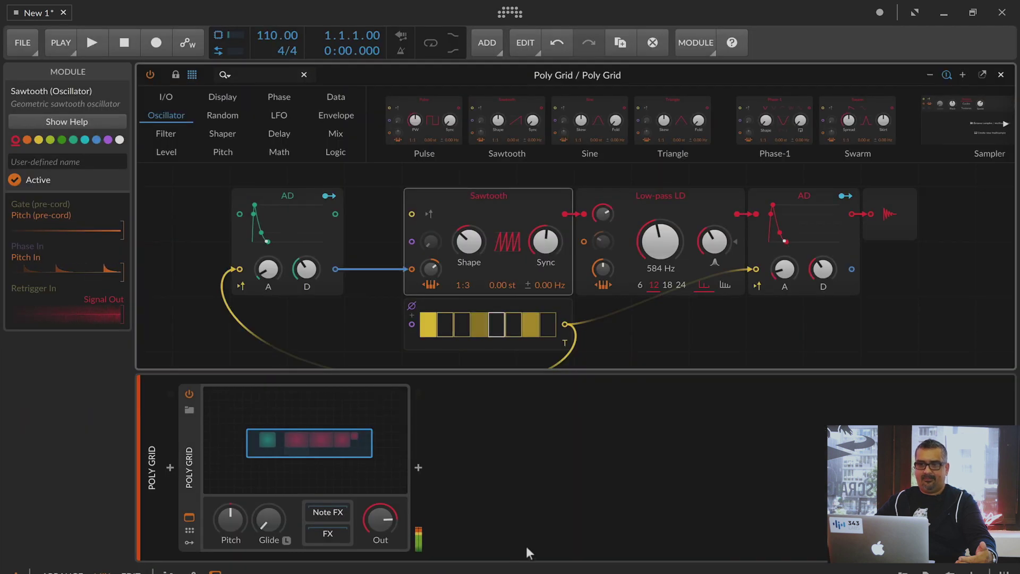
pyautogui.scroll(2, 223, 263)
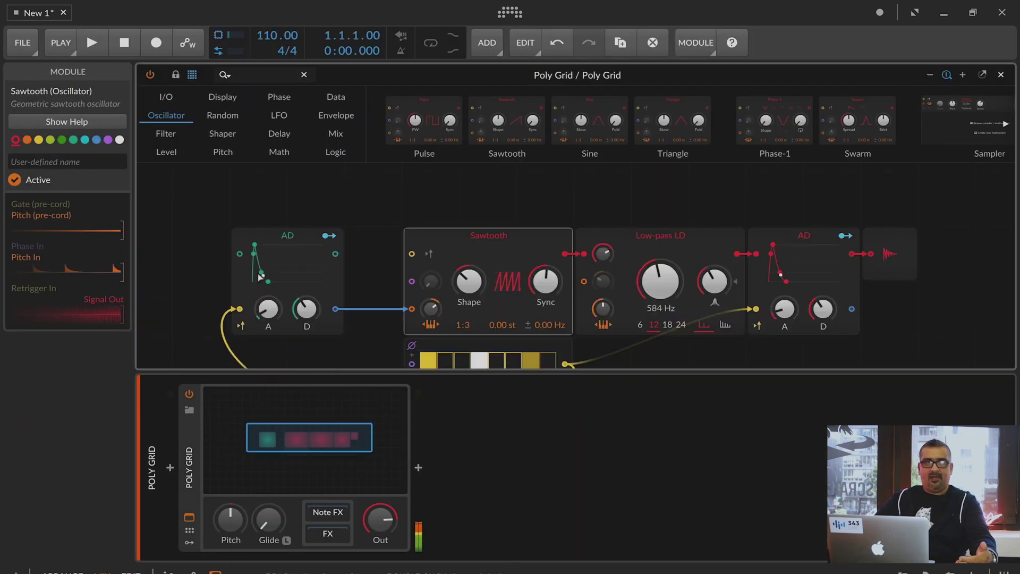